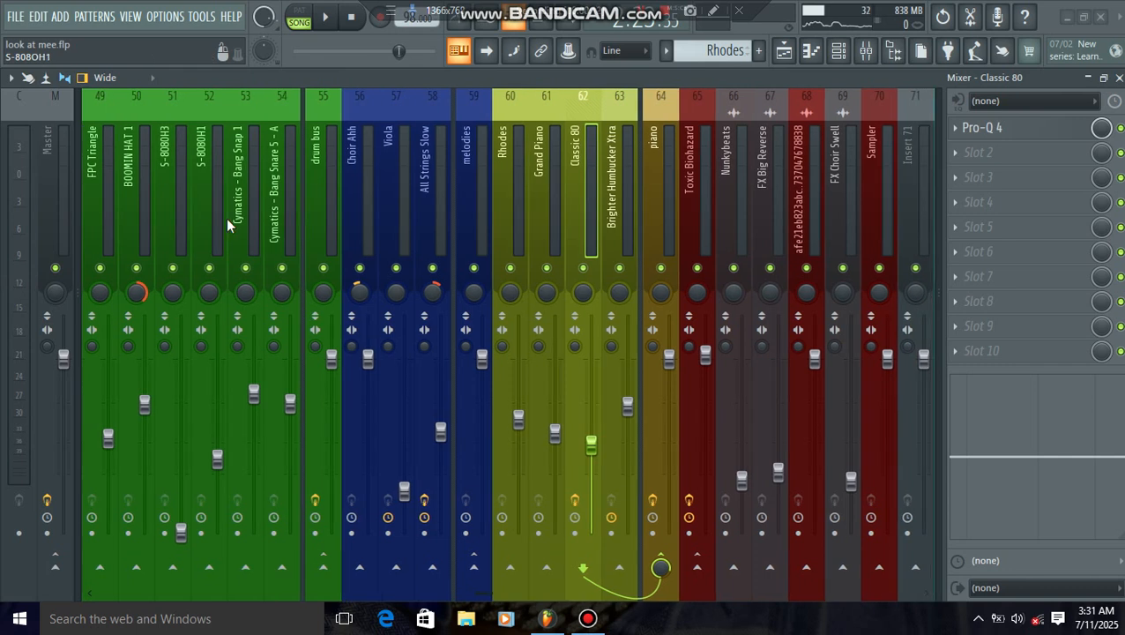
Step: Inspect the effect slots of the mixer tracks from Brighter Humbucker Xtra and the FX tracks back to FPC Triangle
scroll(226, 218, down, 3)
click(622, 211)
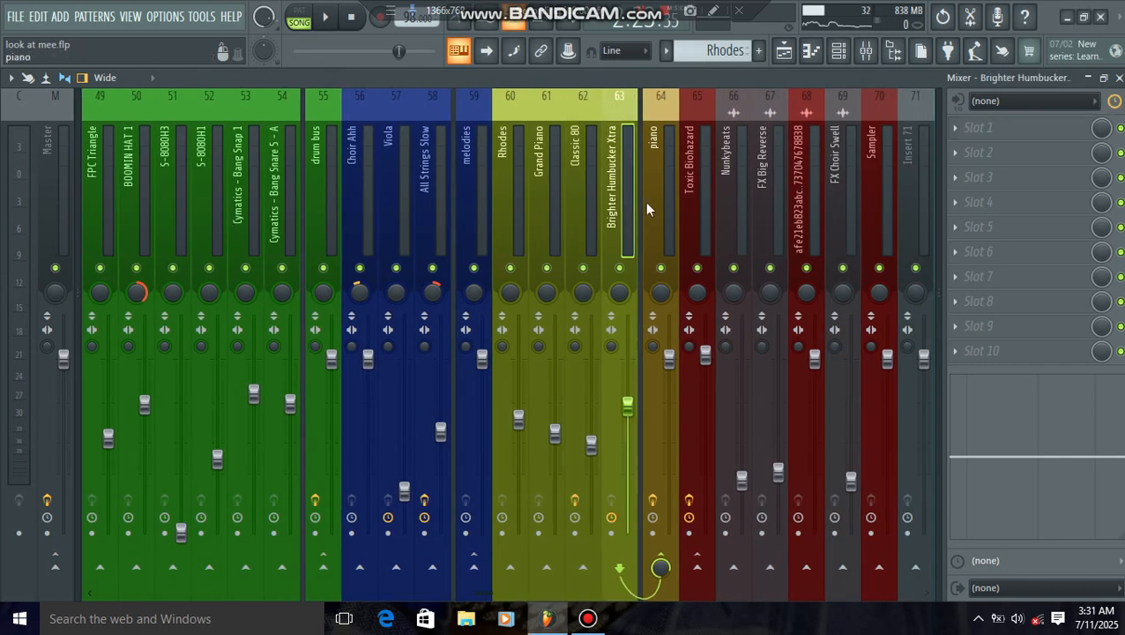
click(698, 210)
click(741, 214)
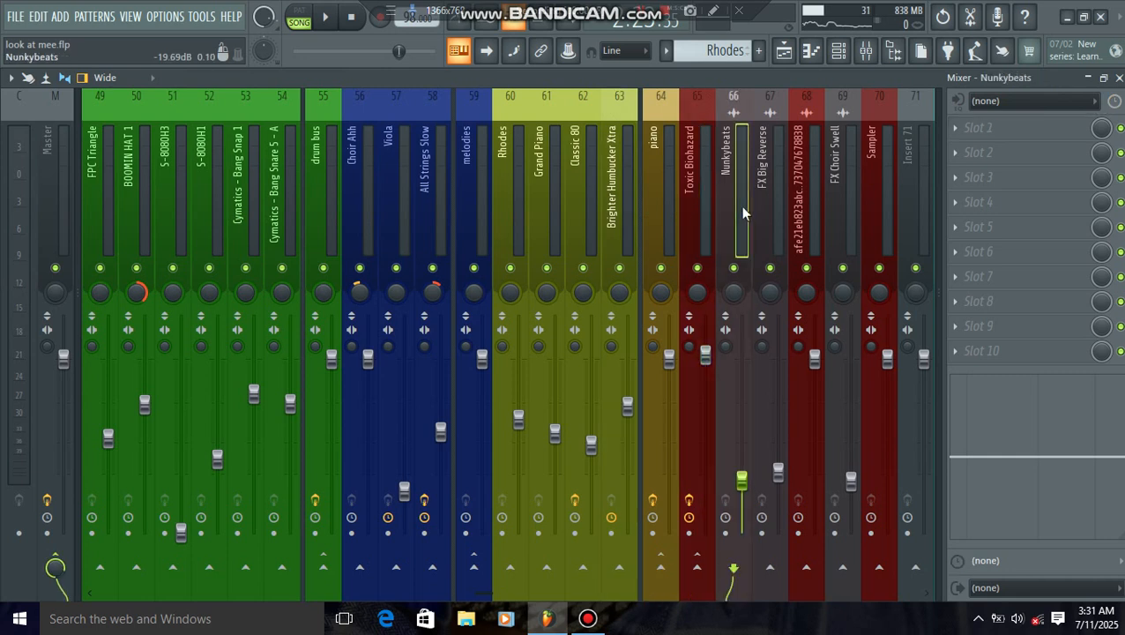
click(813, 214)
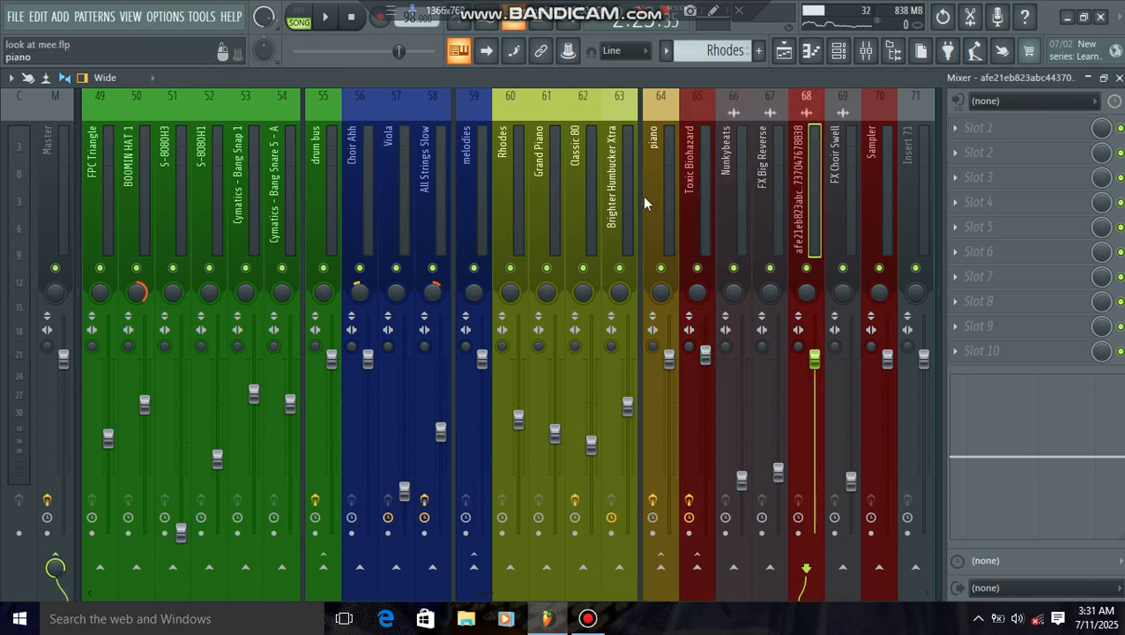
click(622, 212)
click(554, 211)
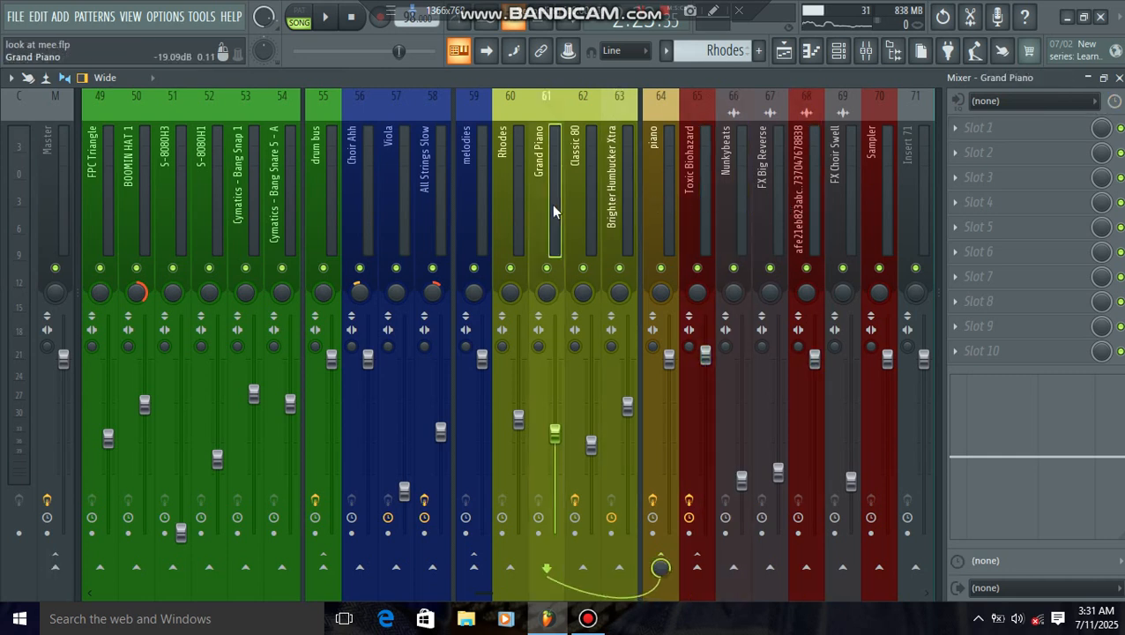
click(435, 208)
click(390, 216)
click(315, 216)
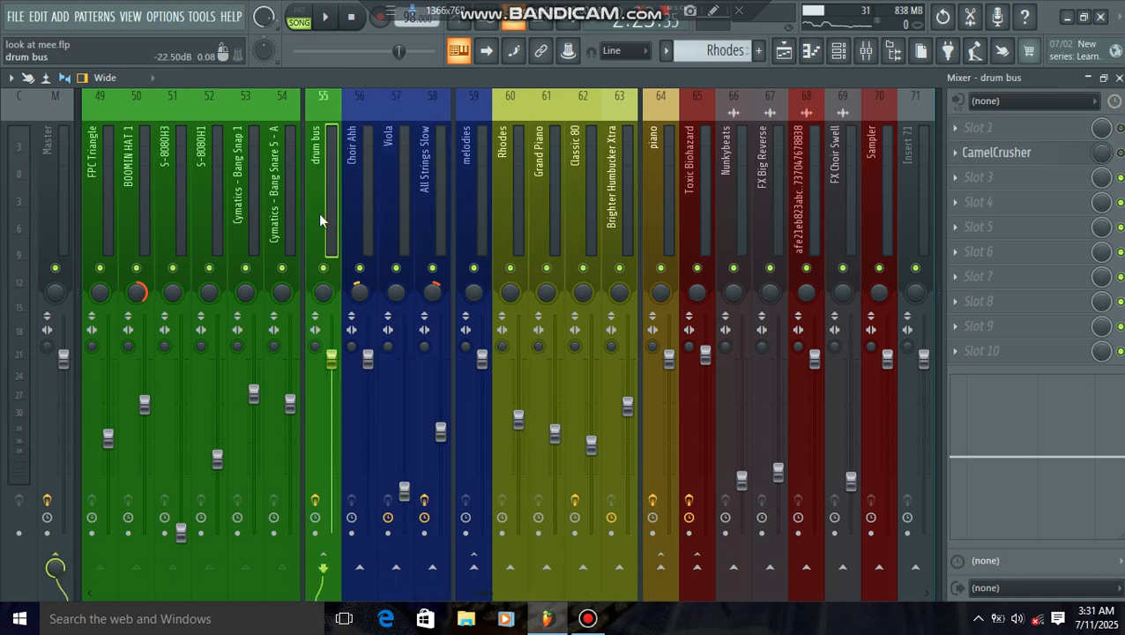
click(272, 225)
click(247, 224)
click(201, 223)
click(164, 225)
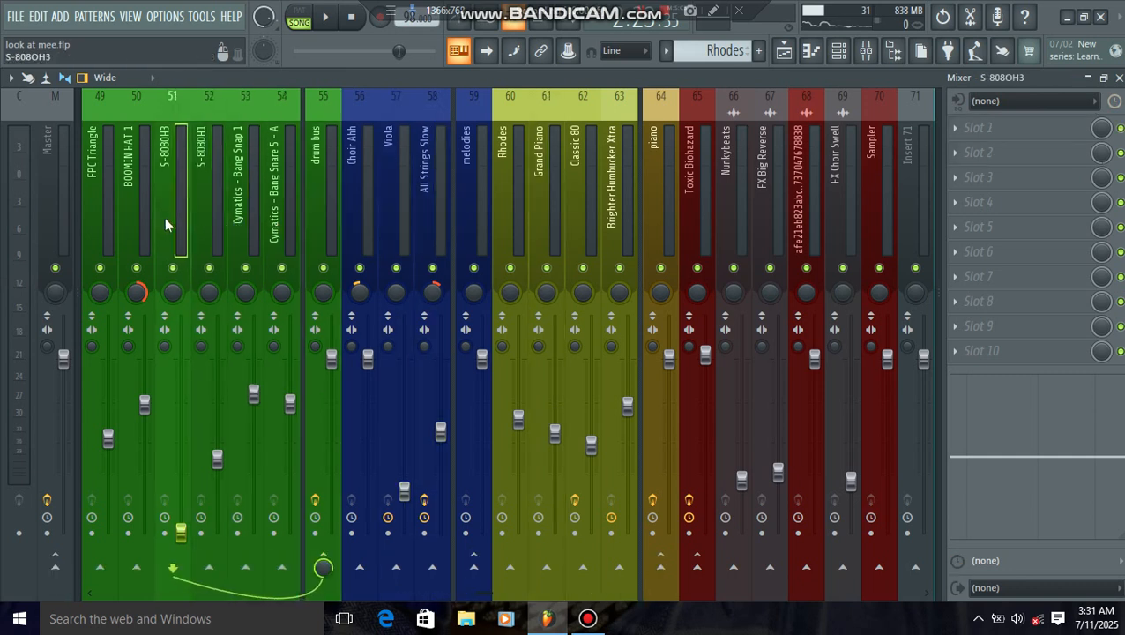
click(112, 218)
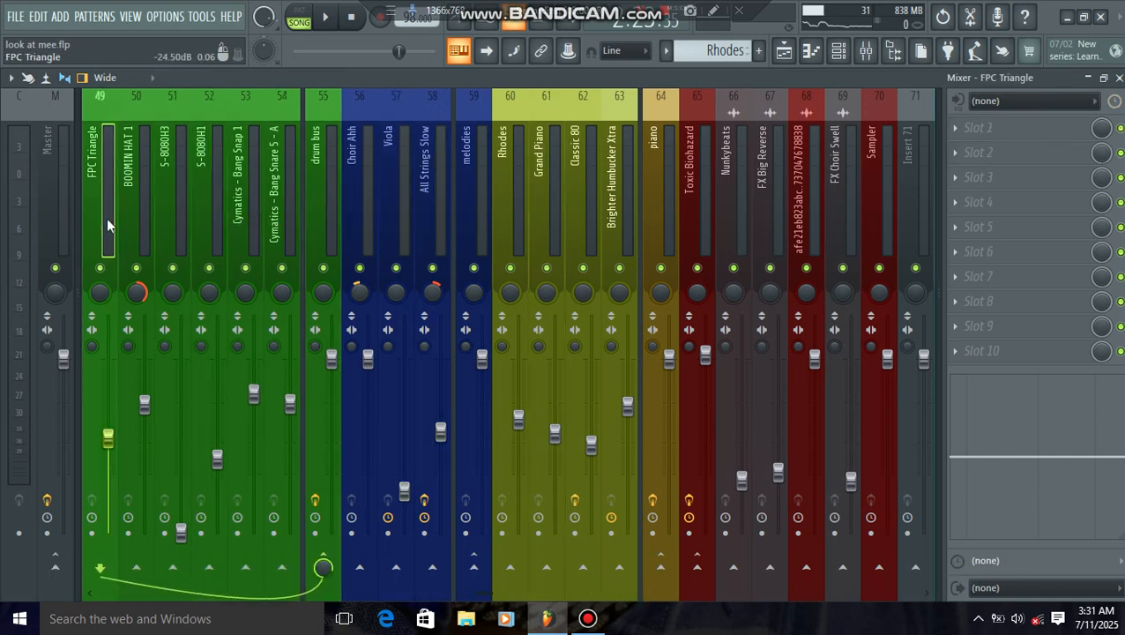
Step: Inspect the effect slots of the green drum tracks, from the FSN-kick track through to the drum bus
scroll(107, 218, down, 3)
scroll(109, 215, up, 3)
scroll(136, 207, down, 3)
scroll(136, 207, up, 9)
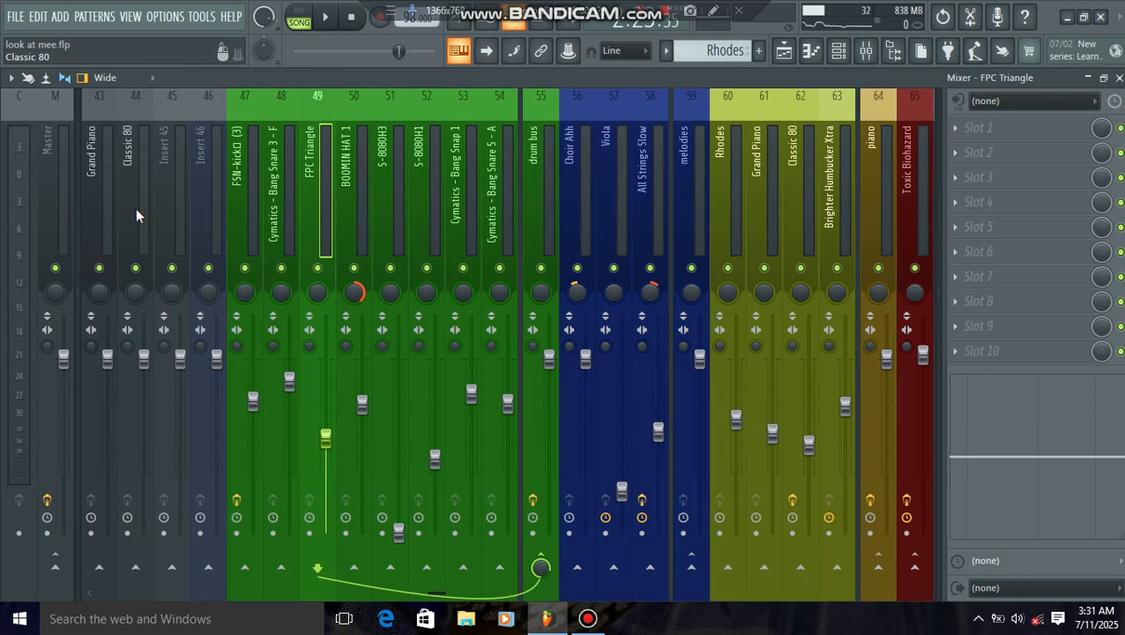
click(249, 207)
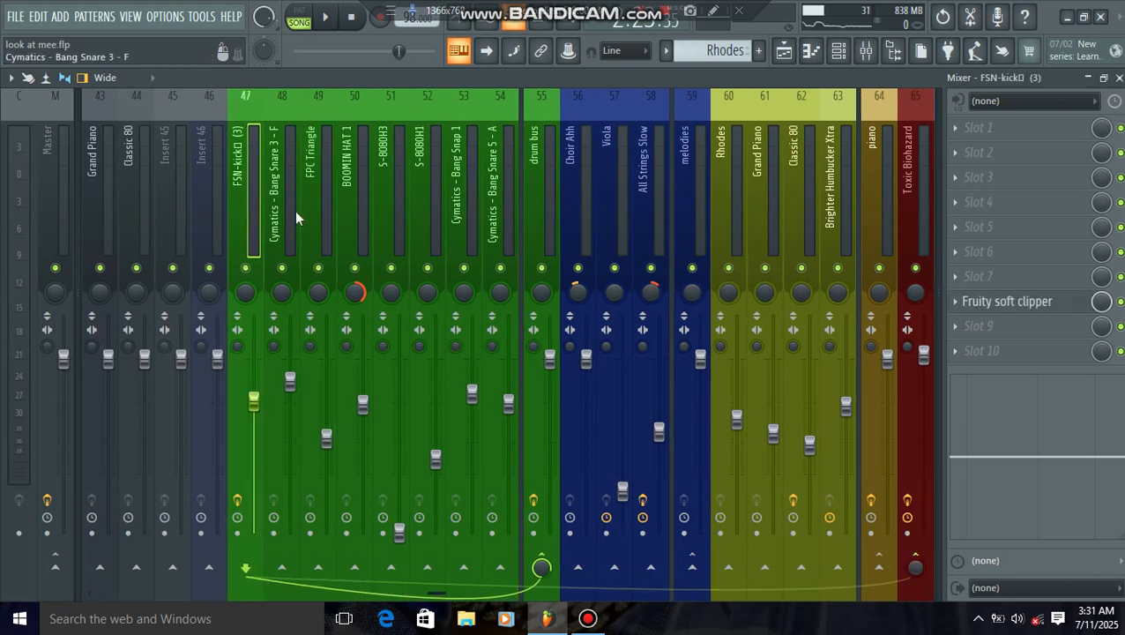
click(282, 222)
click(316, 210)
click(351, 210)
click(437, 202)
click(503, 201)
click(533, 203)
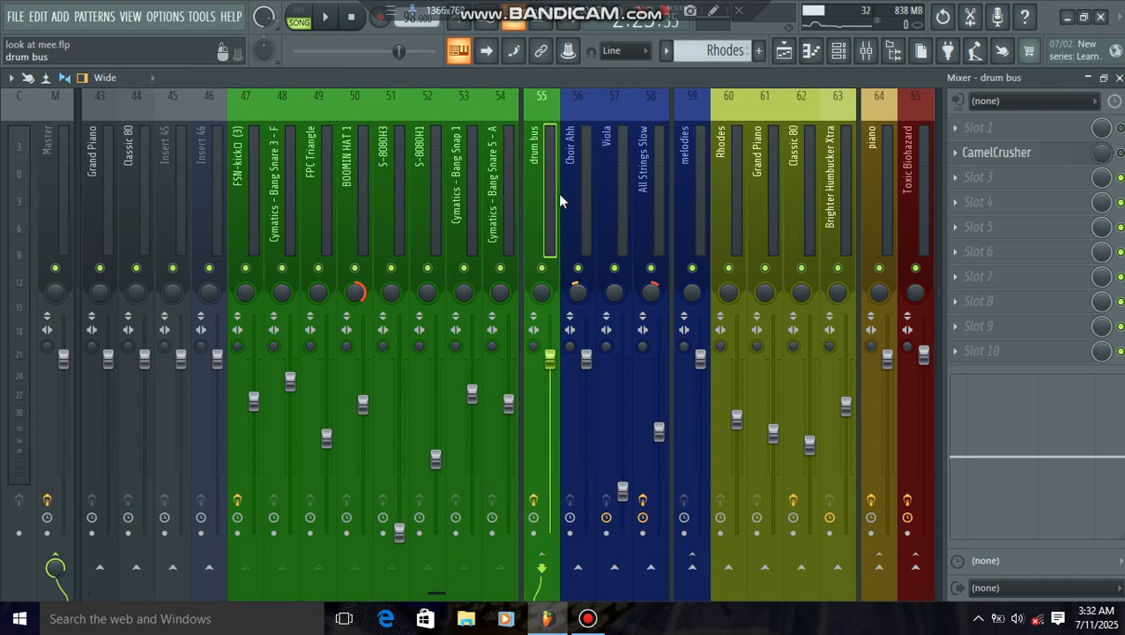
Step: Inspect the effect slots of the Choir Ahh, Viola, All Strings Slow, melodies and Rhodes tracks
click(582, 194)
click(613, 203)
click(693, 205)
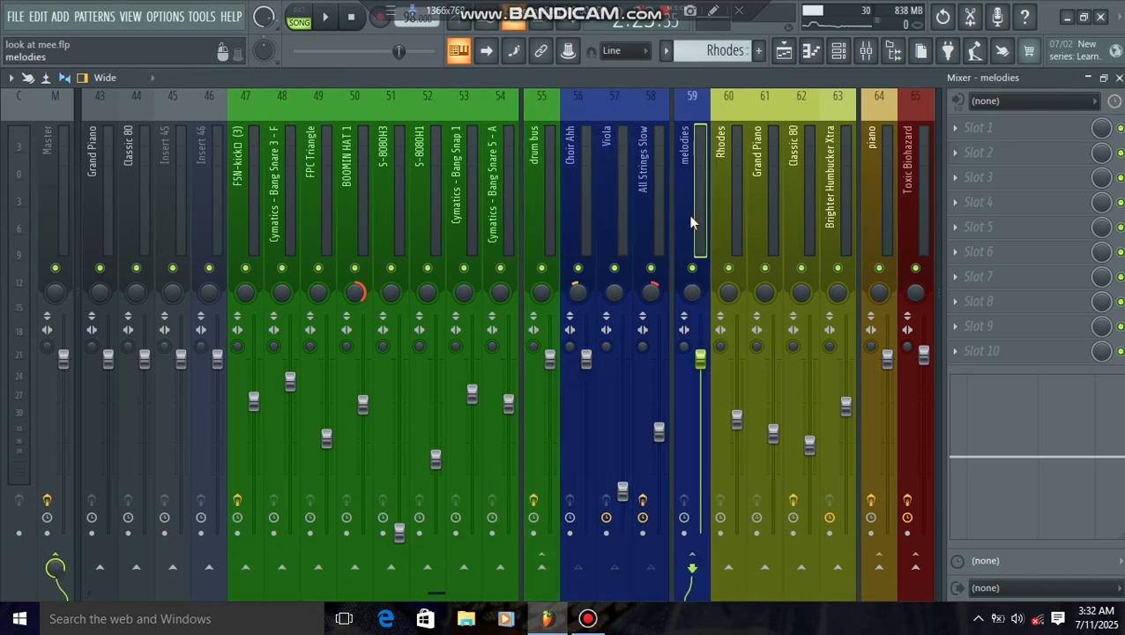
click(663, 220)
click(620, 234)
click(581, 243)
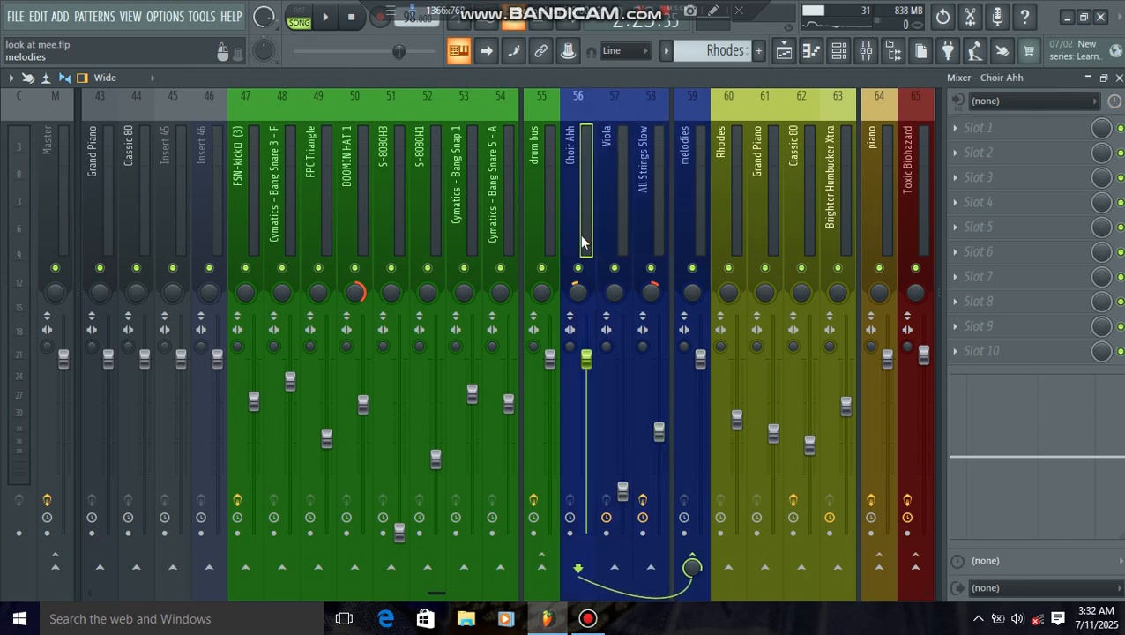
click(615, 234)
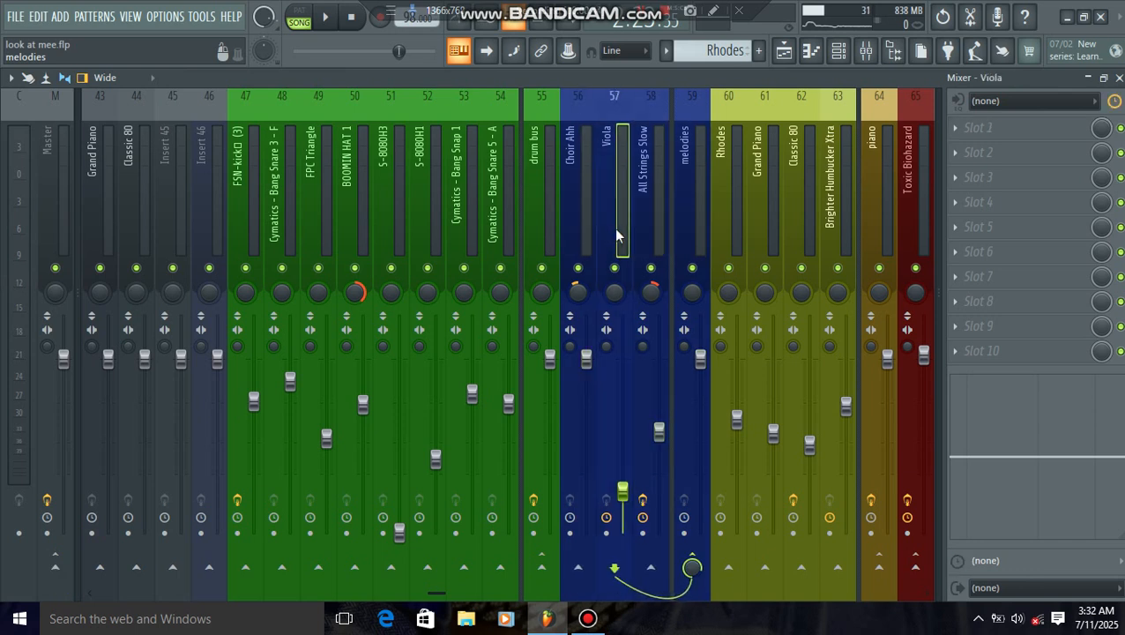
click(636, 229)
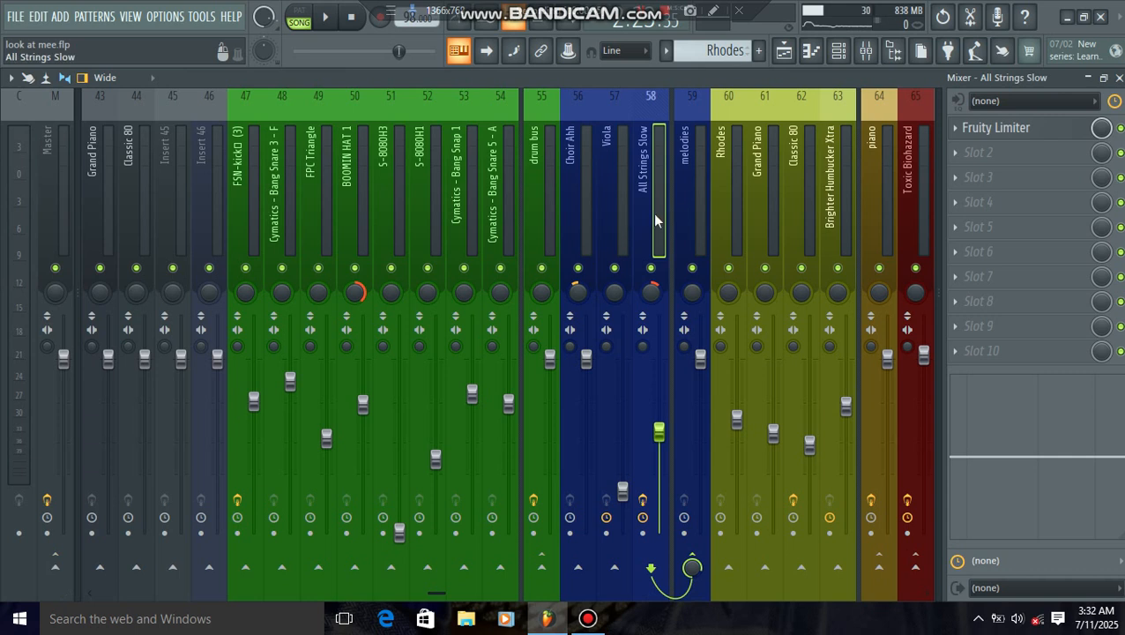
click(696, 219)
click(731, 222)
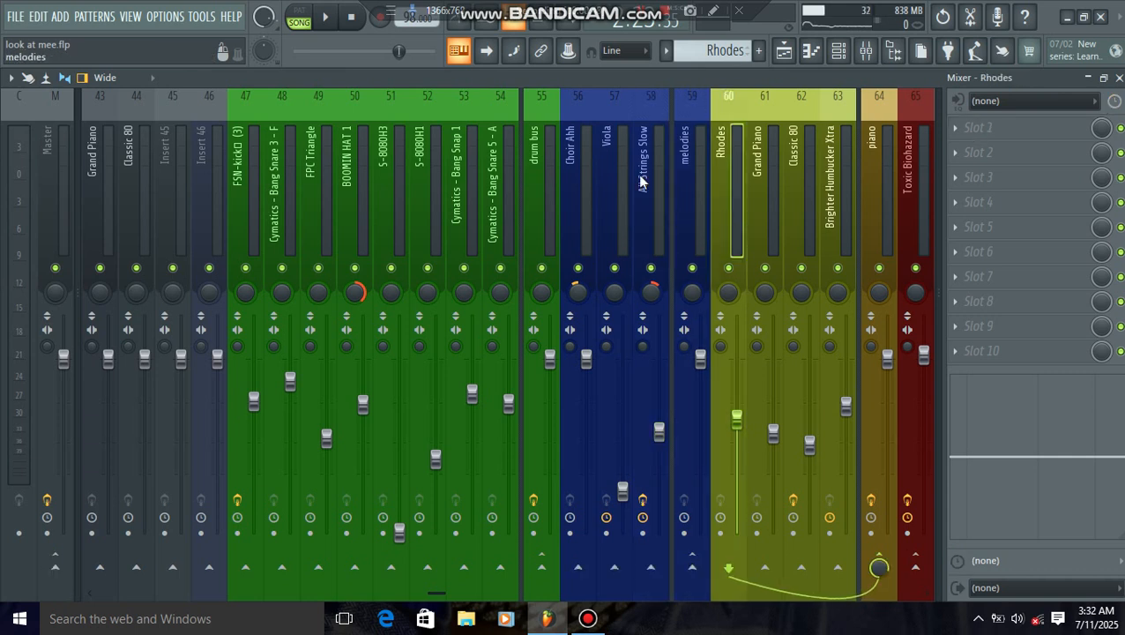
Step: Play the full mix and examine the Fruity Limiter display on the All Strings Slow track during playback
click(331, 30)
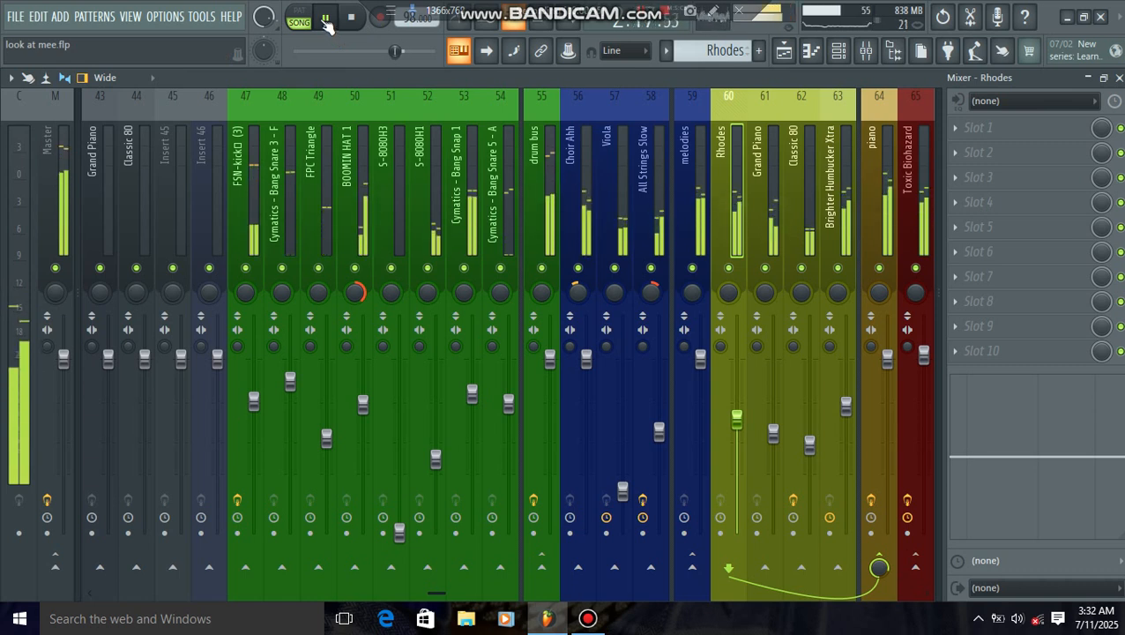
key(space)
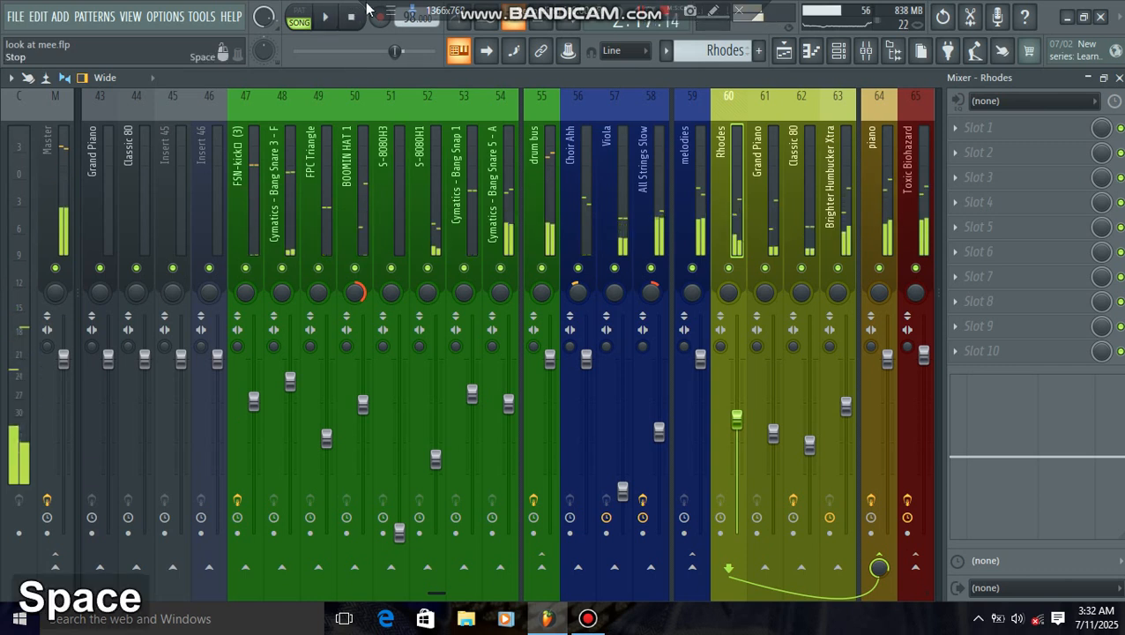
click(693, 201)
click(657, 209)
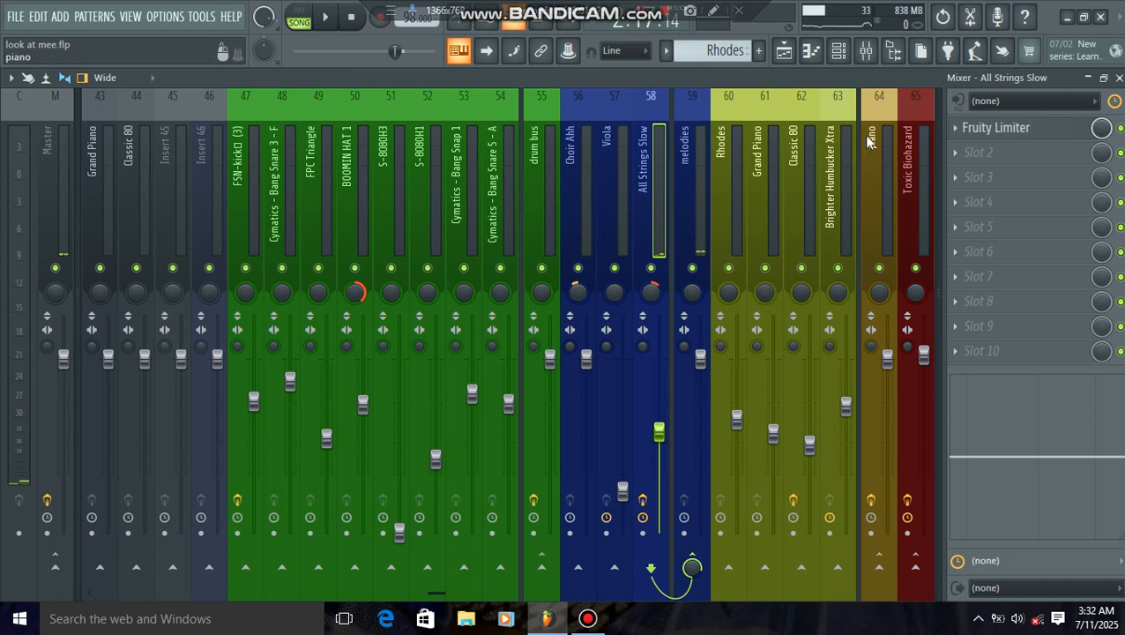
click(985, 131)
drag(498, 281, 485, 146)
click(326, 16)
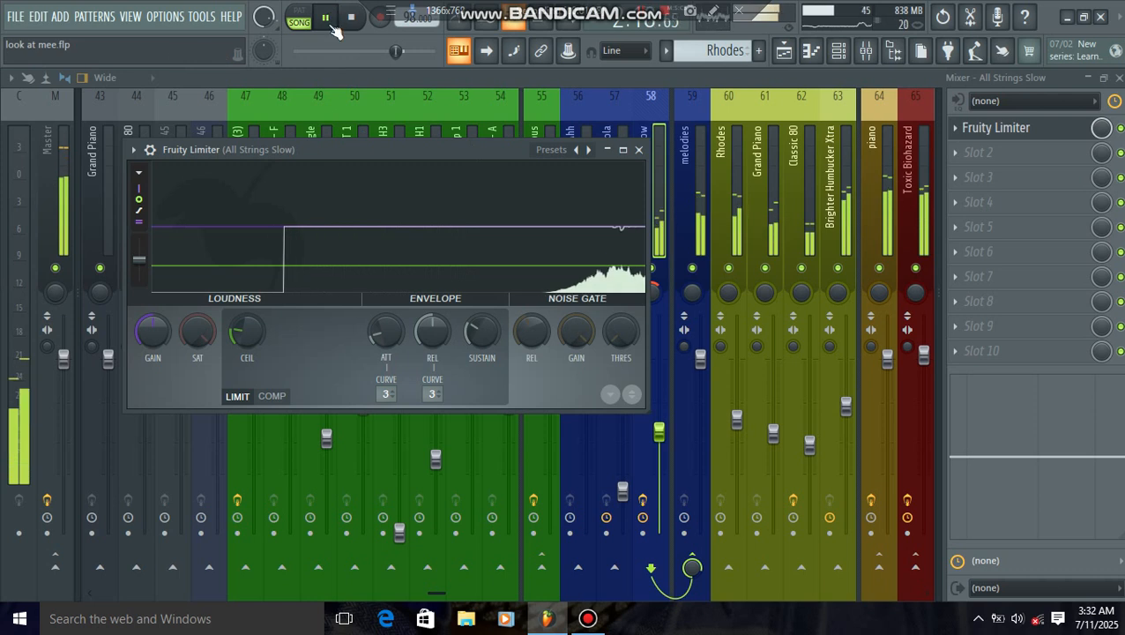
drag(480, 149, 428, 154)
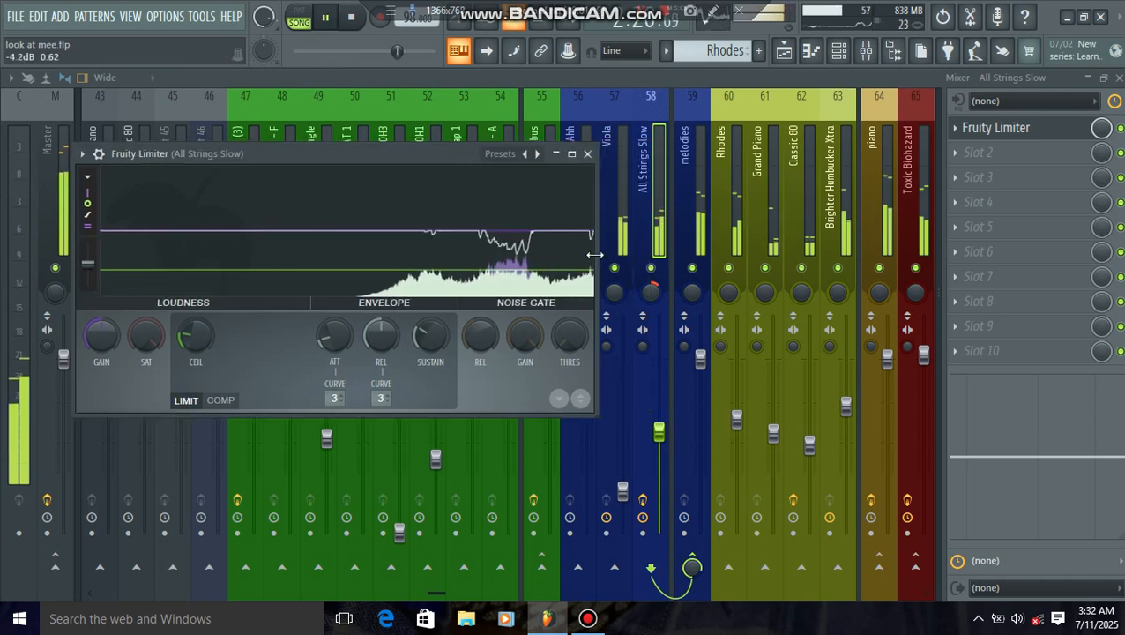
Step: Solo the All Strings Slow track, check its signal and ceiling in Fruity Limiter, and stop playback
right_click(651, 268)
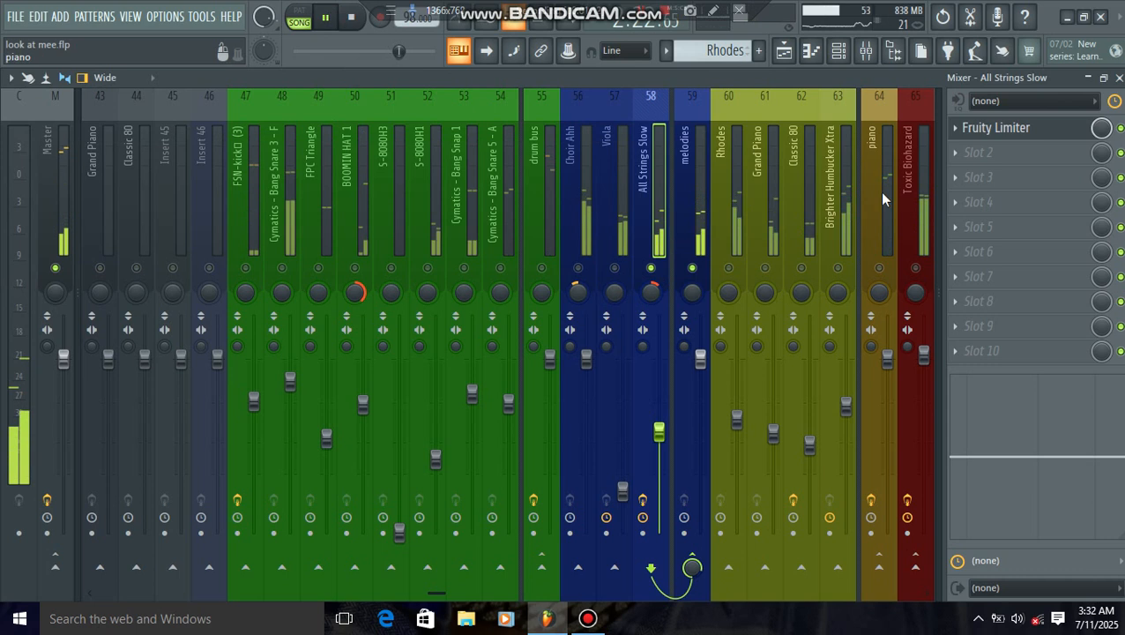
click(977, 132)
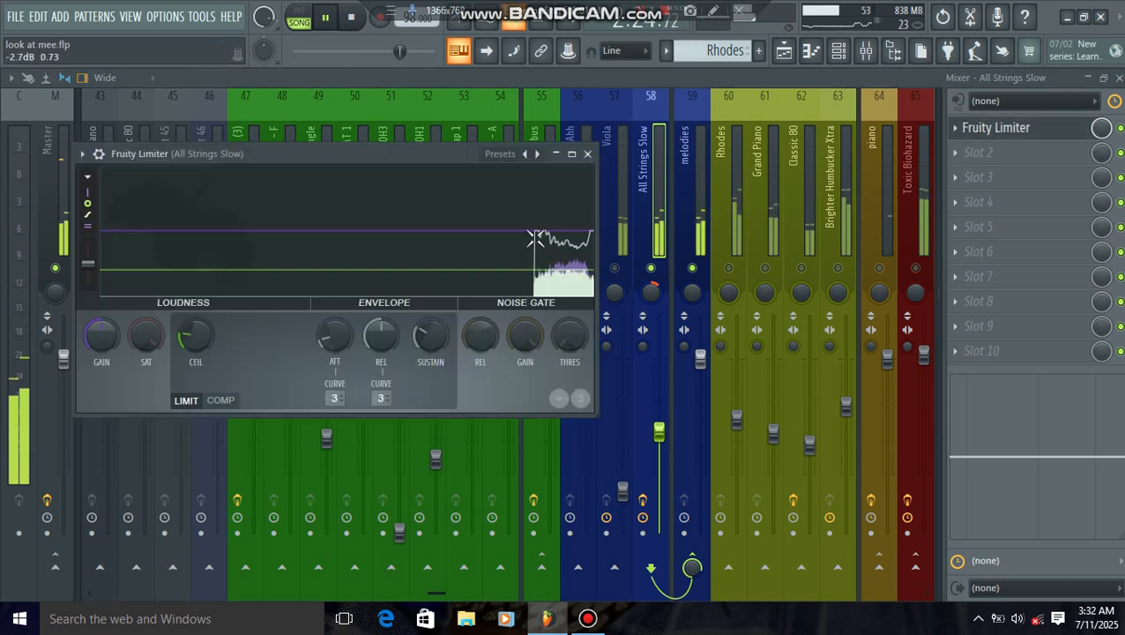
key(space)
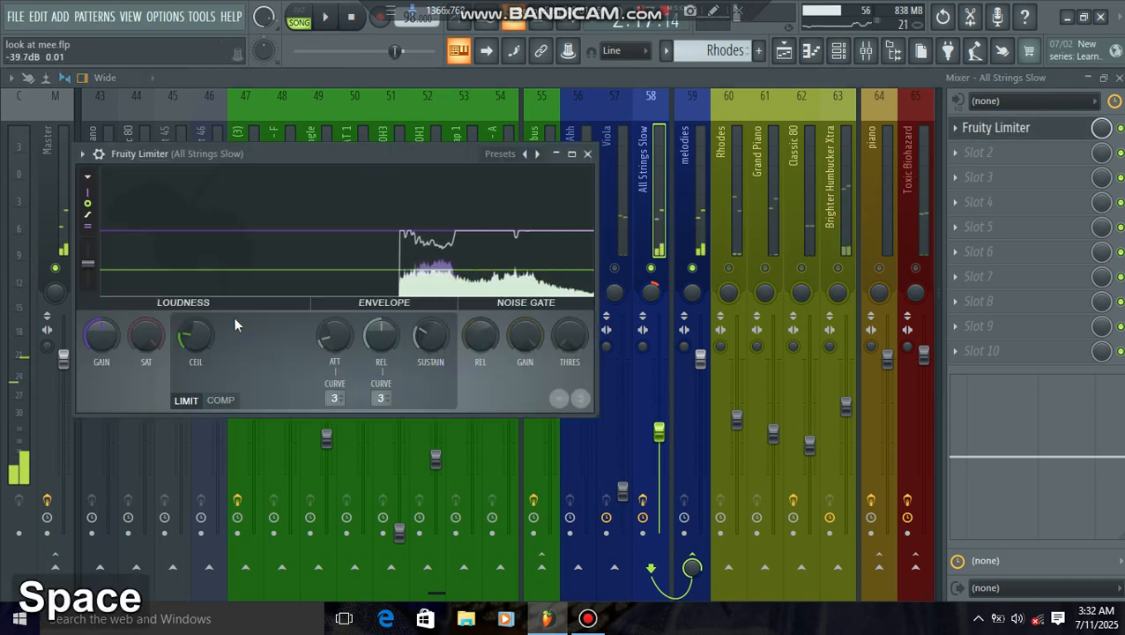
drag(204, 338, 204, 339)
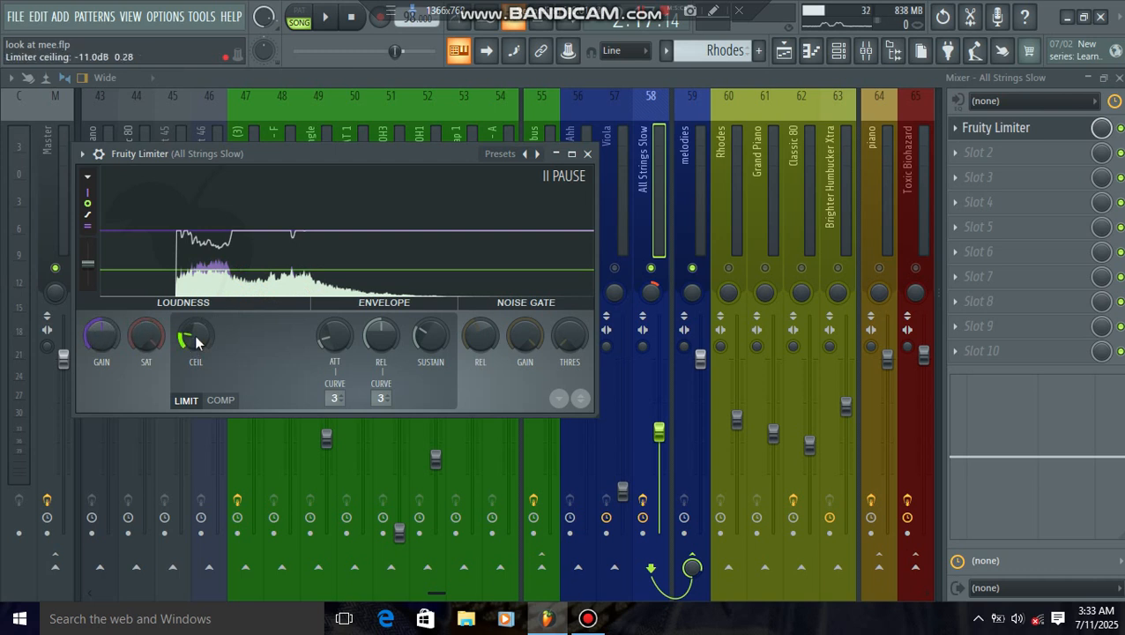
Step: Look at the Fruity Limiter's COMP controls, return to LIMIT mode, and close the plugin window
click(220, 401)
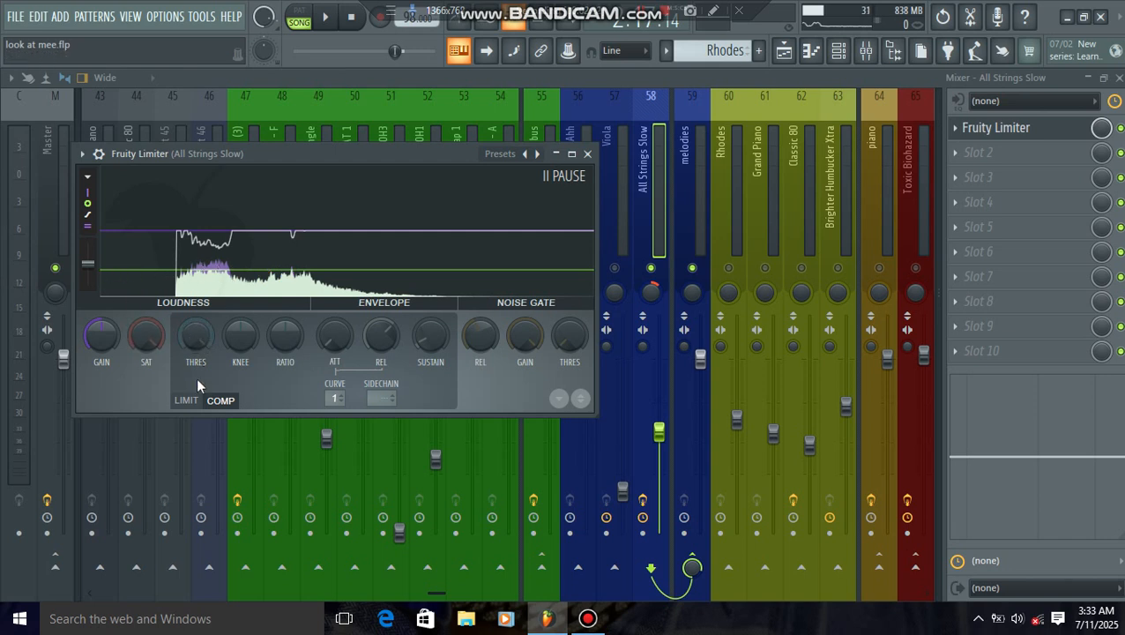
click(186, 400)
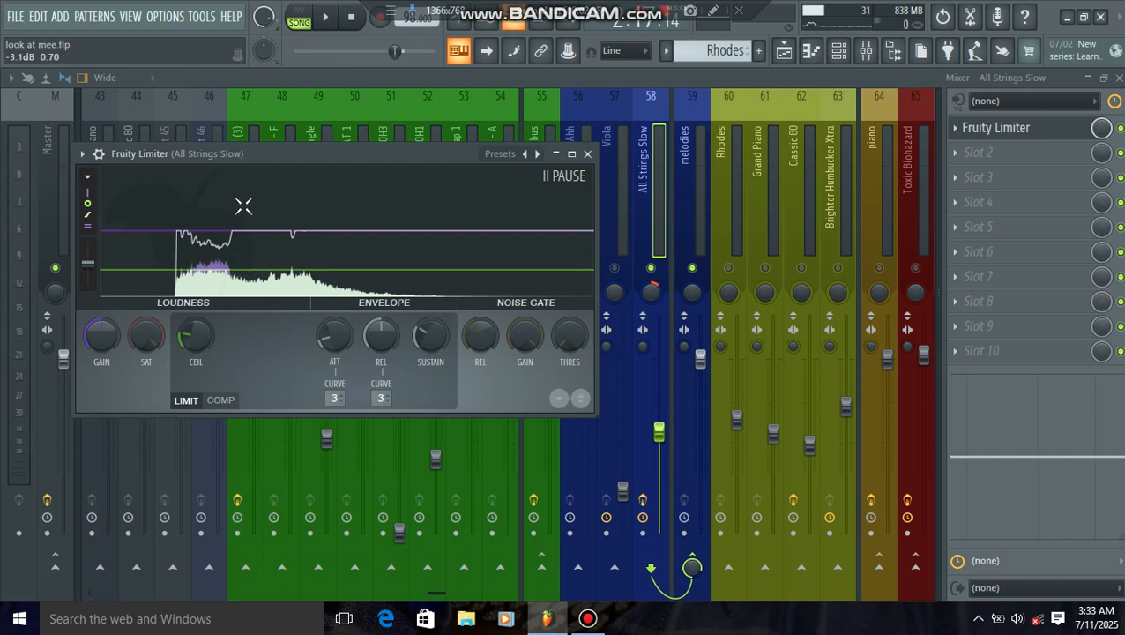
drag(297, 152, 681, 286)
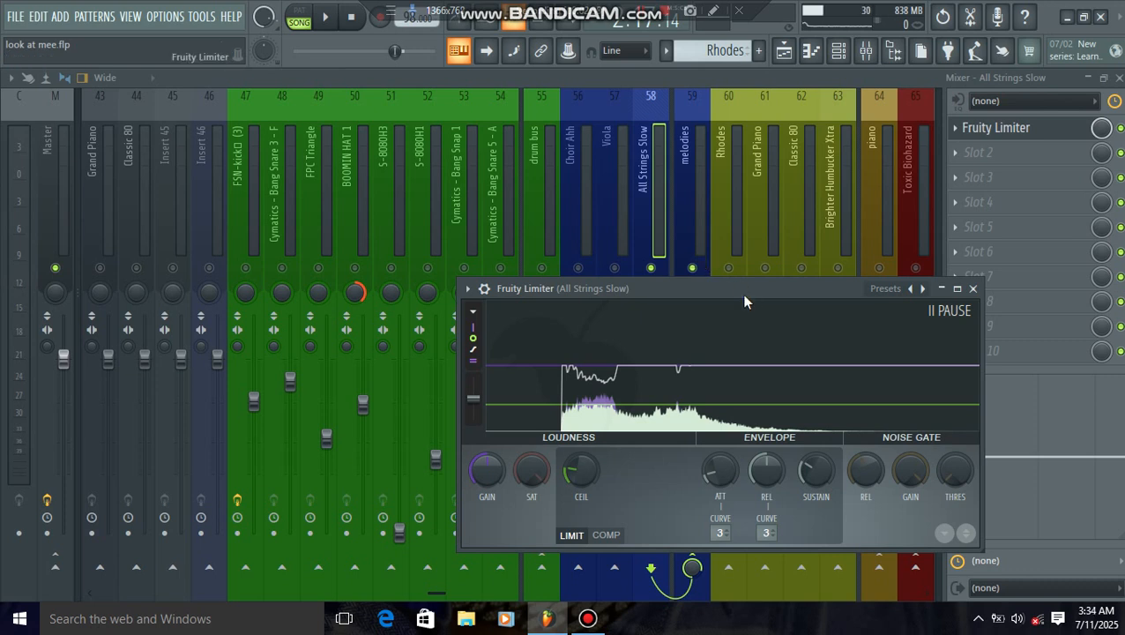
drag(741, 292, 719, 294)
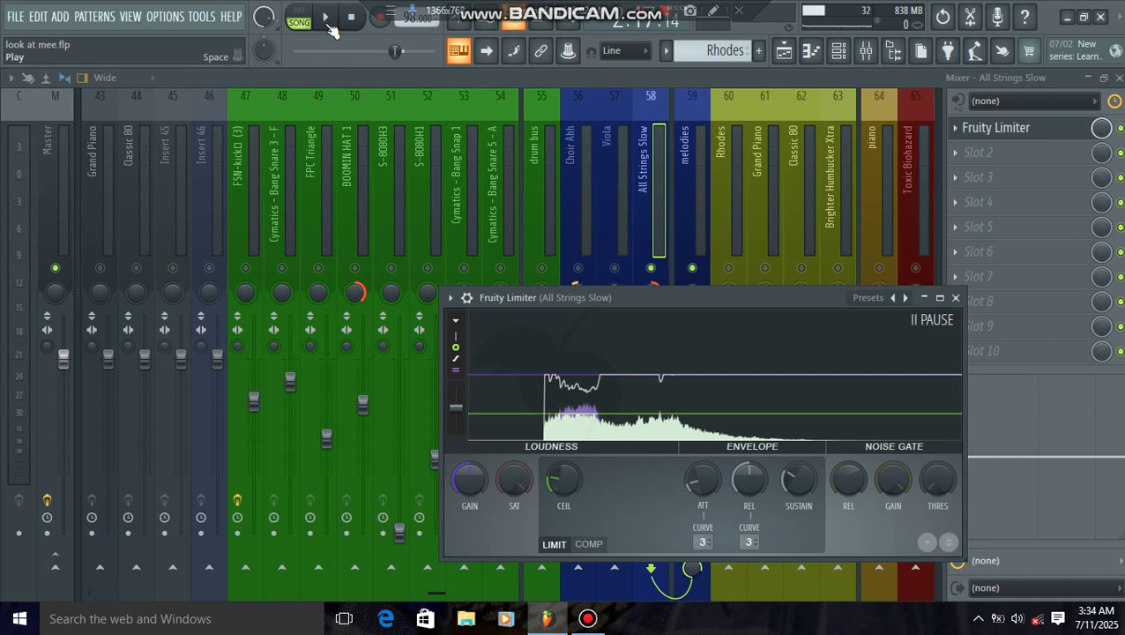
click(658, 191)
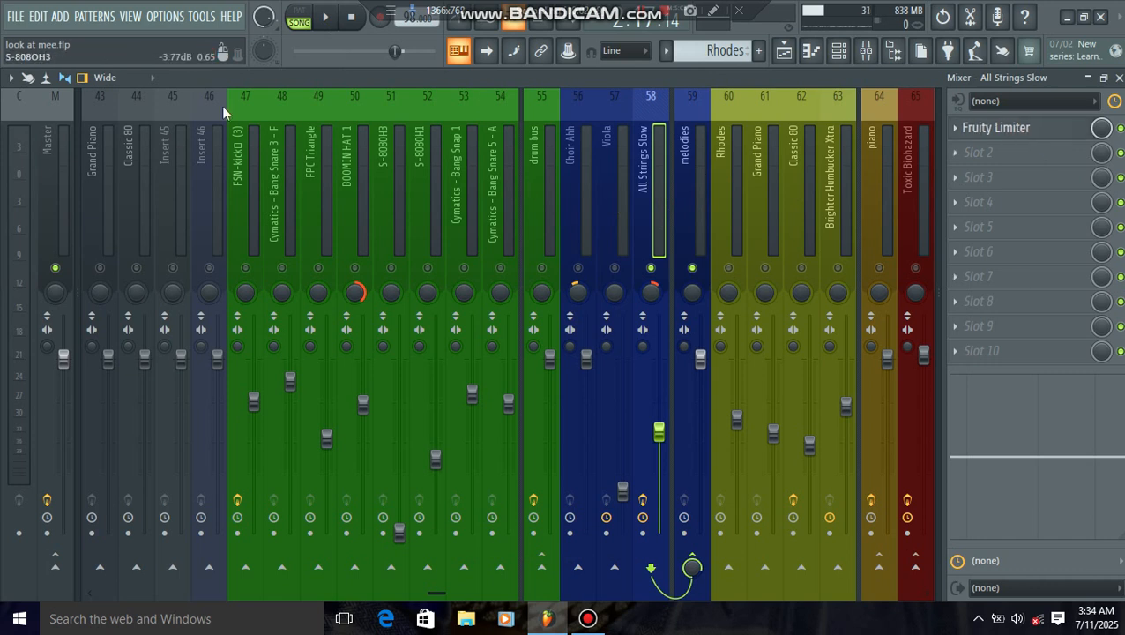
Step: Play the soloed strings with their Fruity Limiter open in LIMIT mode and reset the ceiling to its default
click(326, 17)
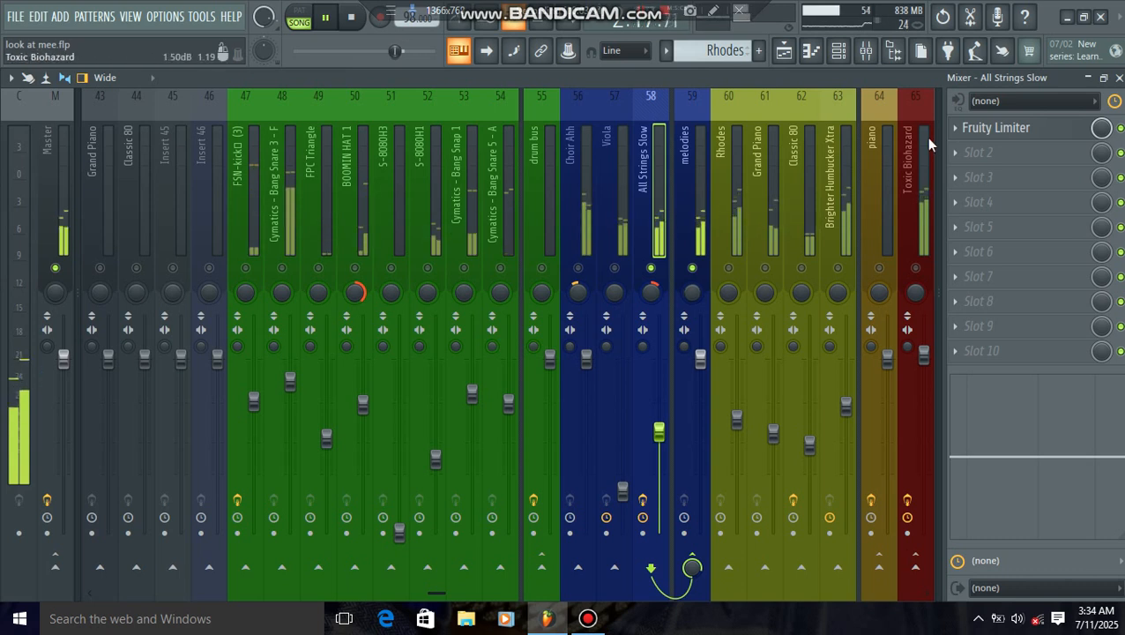
click(995, 131)
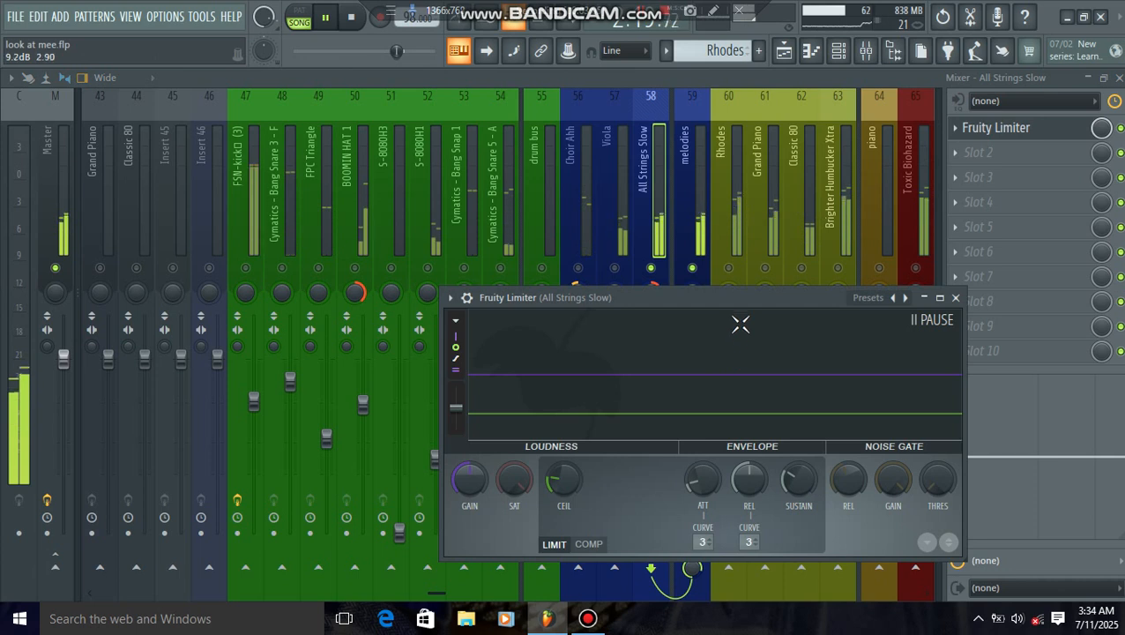
drag(743, 305, 715, 274)
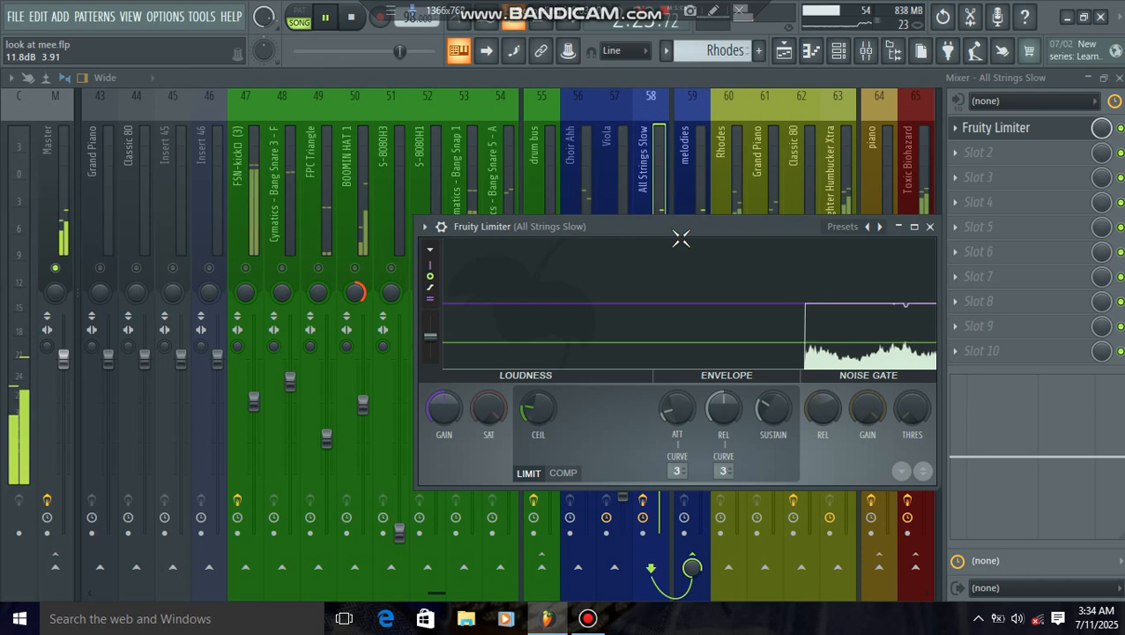
click(563, 473)
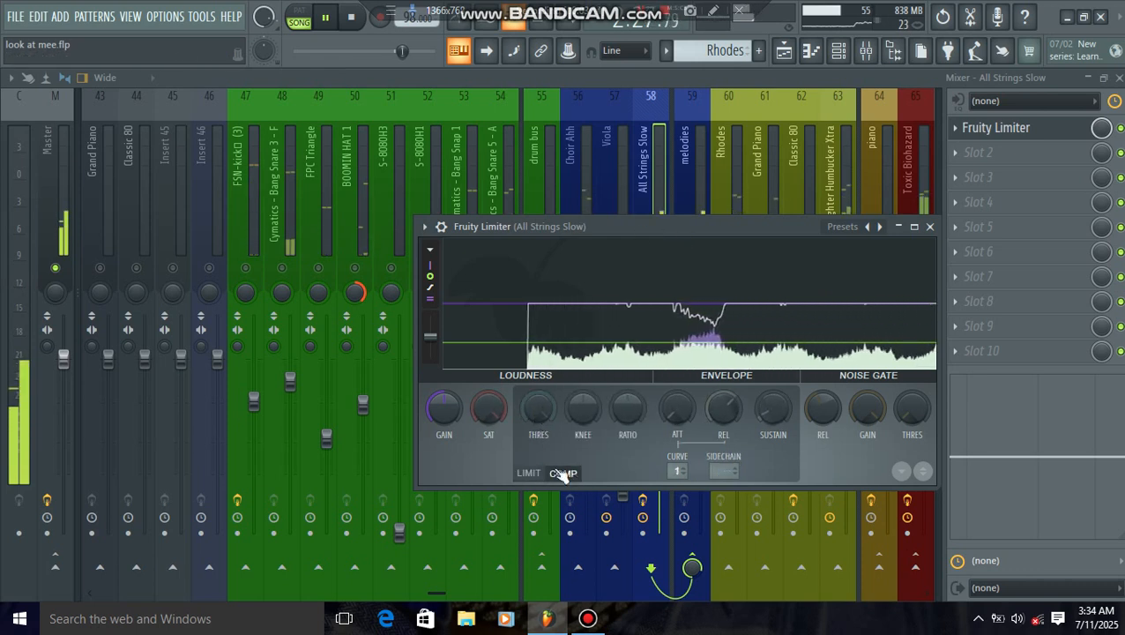
click(528, 473)
right_click(530, 411)
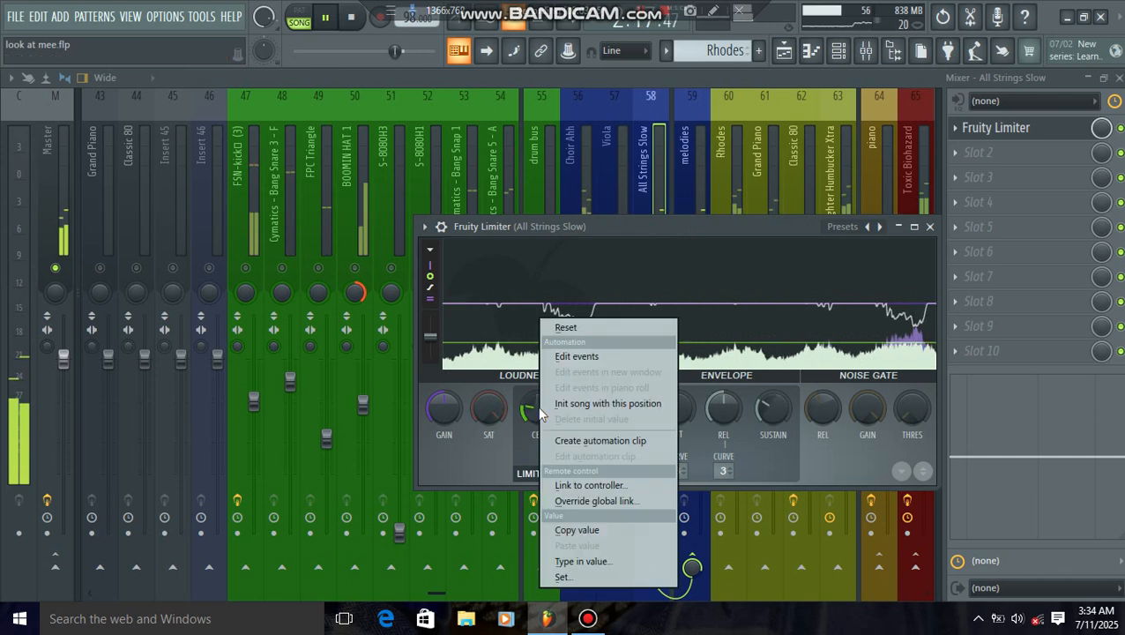
click(565, 328)
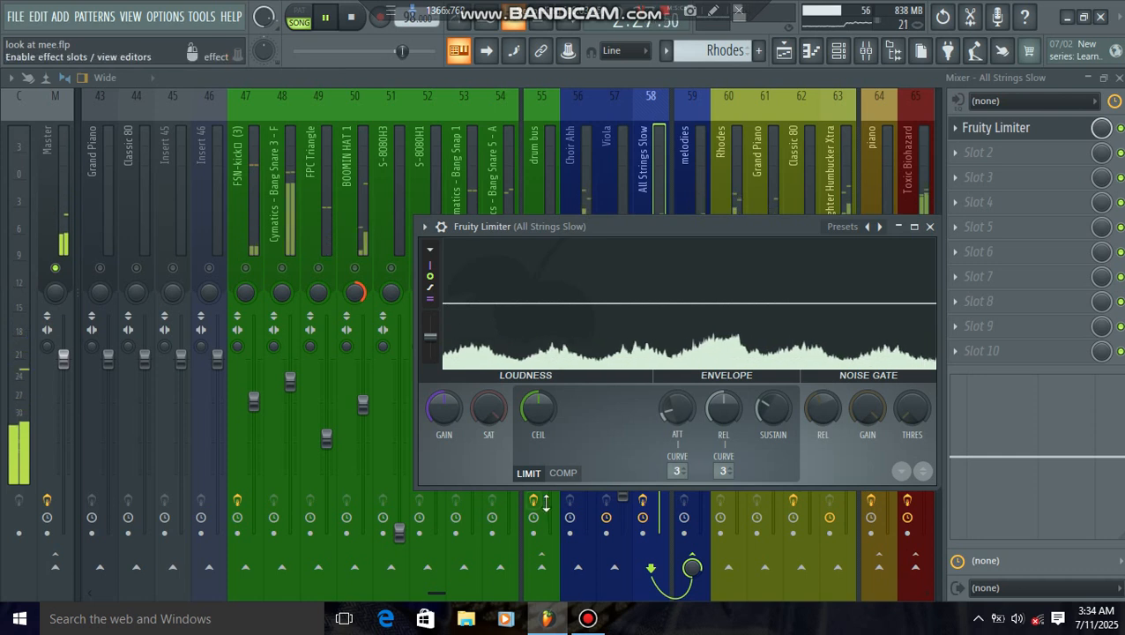
Step: Try compressing the strings in Fruity Limiter's COMP mode with a lower threshold and a ratio of 1.9:1, comparing it with LIMIT mode
click(562, 472)
drag(528, 412, 528, 445)
drag(629, 409, 629, 376)
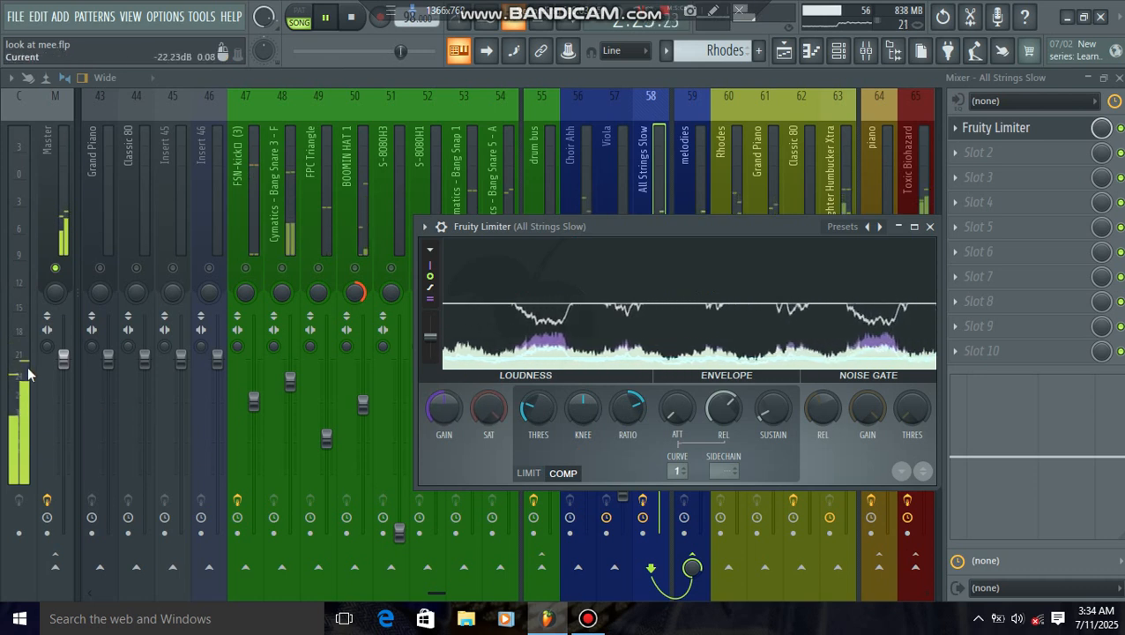
mouse_move(622, 408)
mouse_down()
mouse_move(622, 389)
mouse_move(620, 416)
mouse_move(607, 420)
mouse_up()
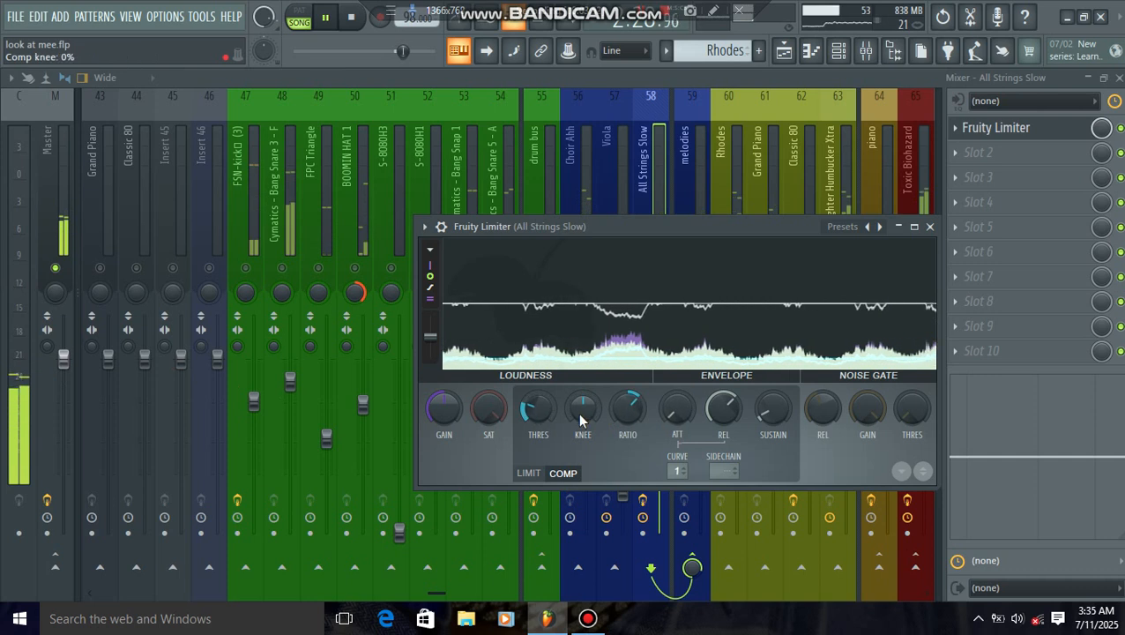
click(527, 474)
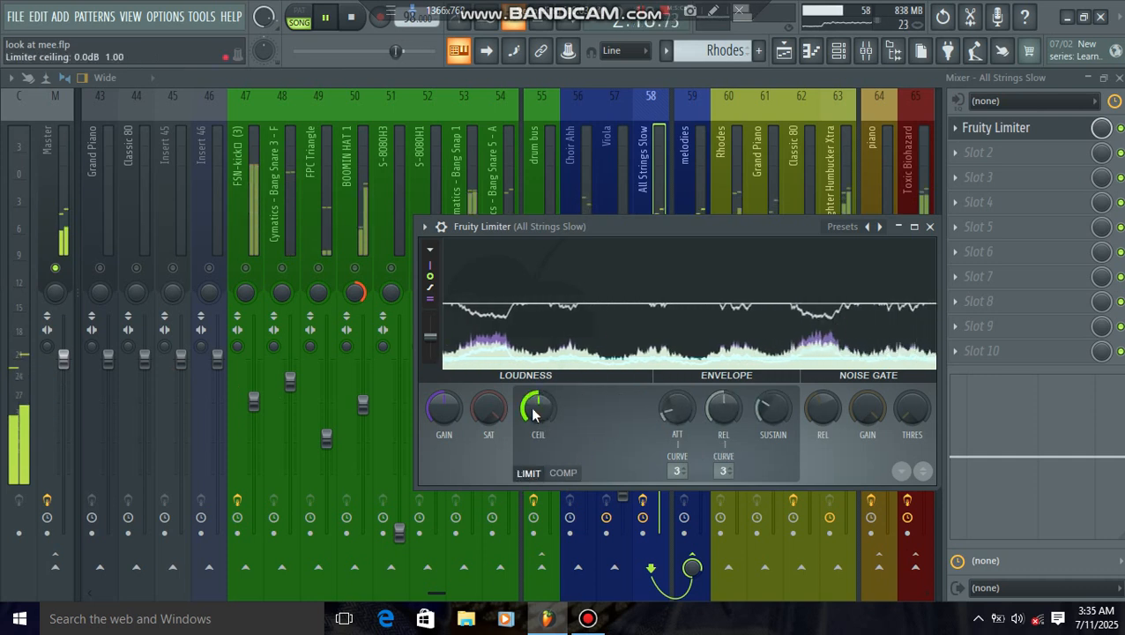
click(568, 477)
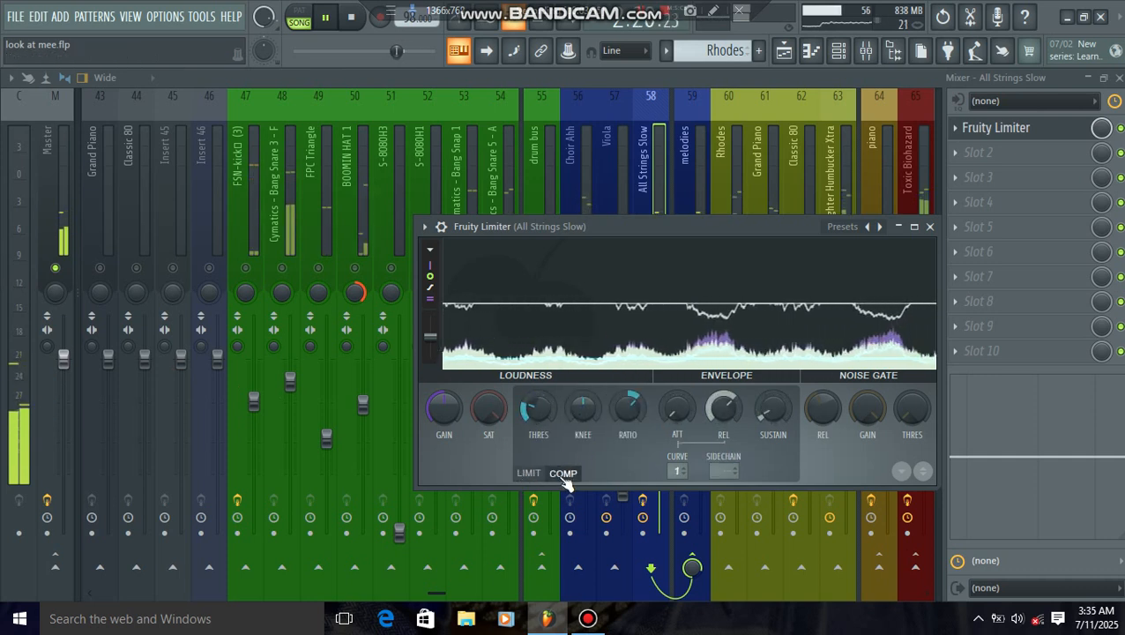
Step: Reset the compressor's ratio and threshold in Fruity Limiter to their defaults
right_click(623, 407)
click(653, 327)
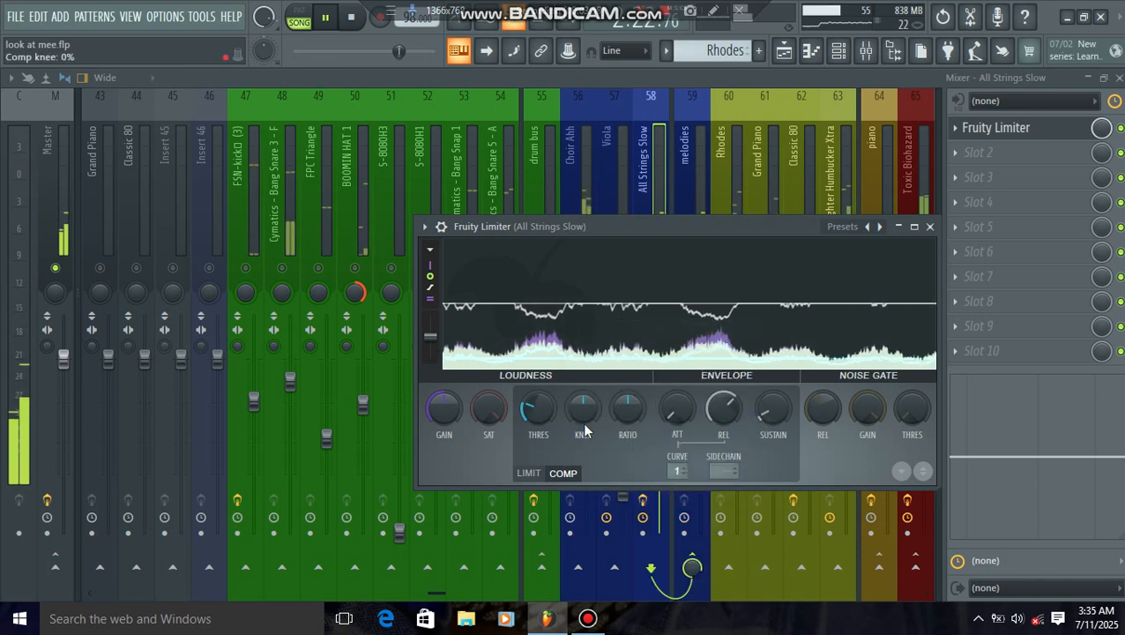
right_click(541, 414)
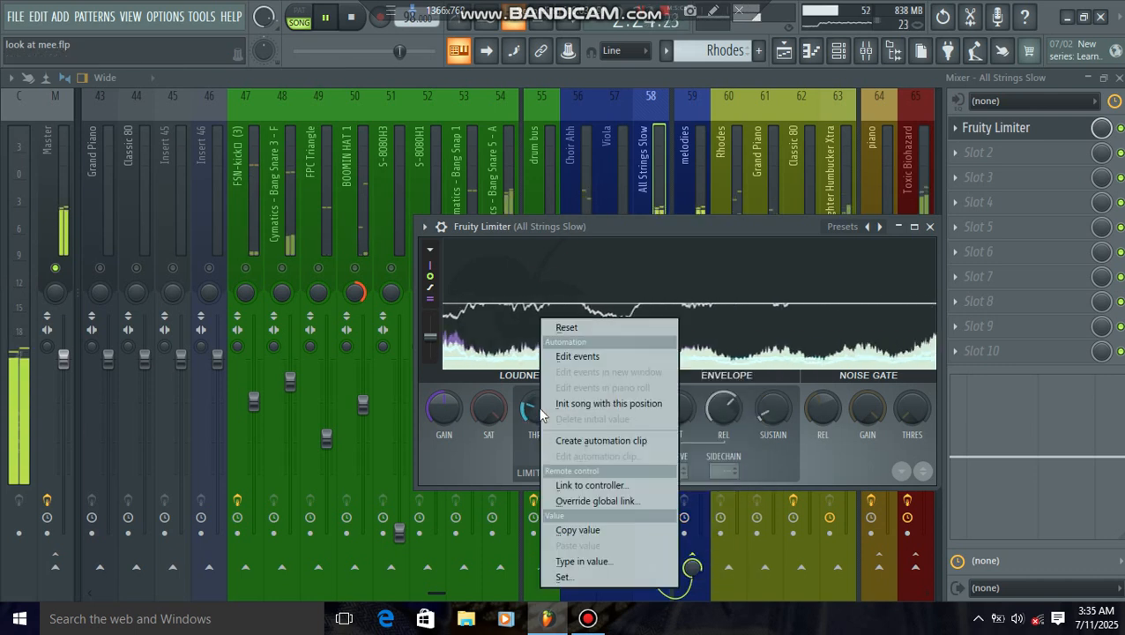
click(568, 326)
Step: Return Fruity Limiter to LIMIT mode, lower the ceiling just below the strings' loudest peaks, and close the plugin window
click(529, 472)
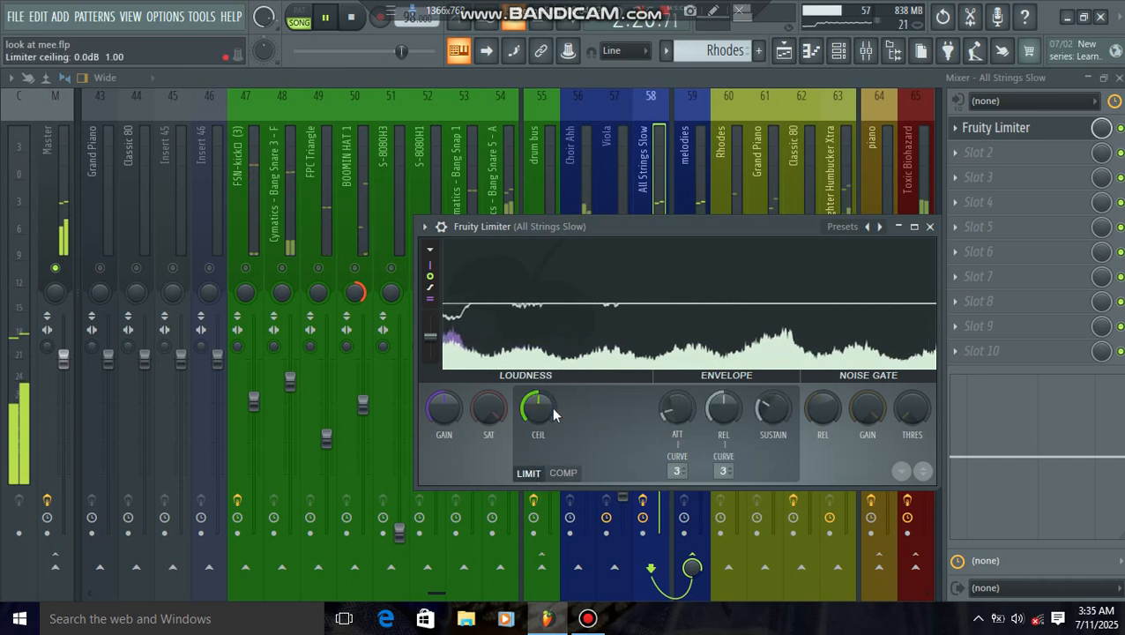
drag(538, 409, 538, 457)
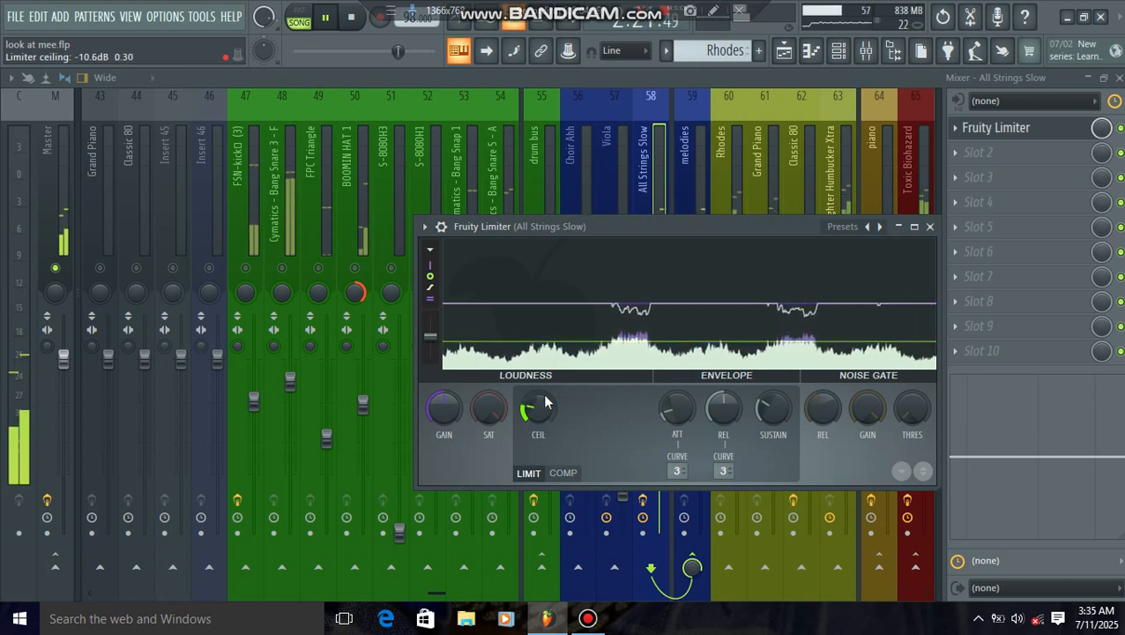
click(929, 227)
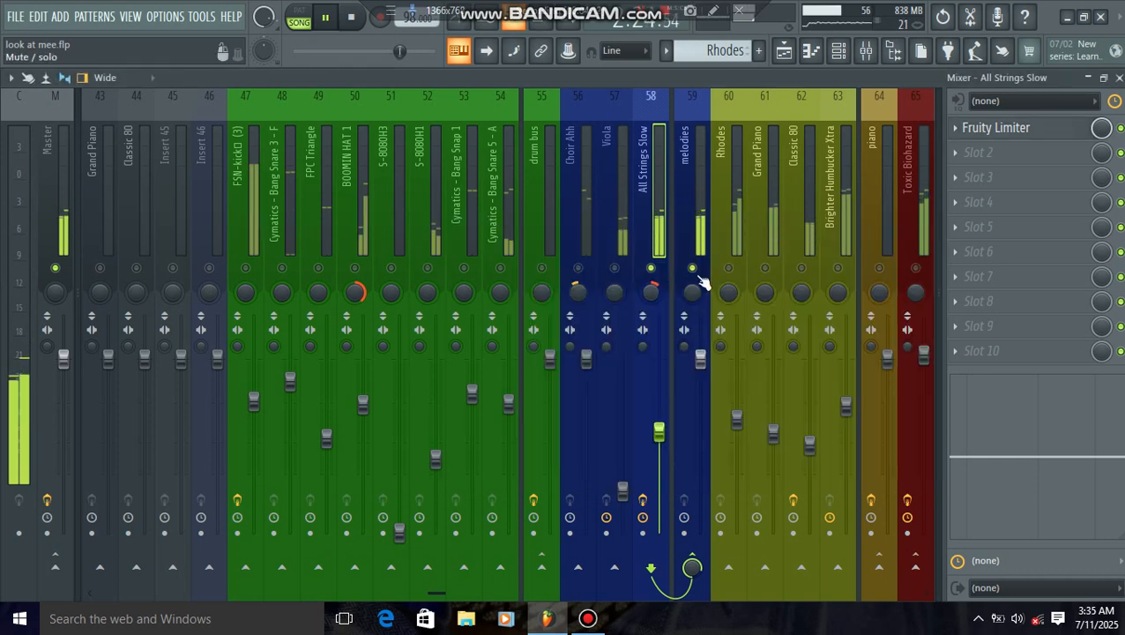
Step: Unsolo the strings so all mixer tracks play, select the Grand Piano and Classic 80 tracks in turn, and stop playback
click(708, 222)
scroll(714, 203, down, 6)
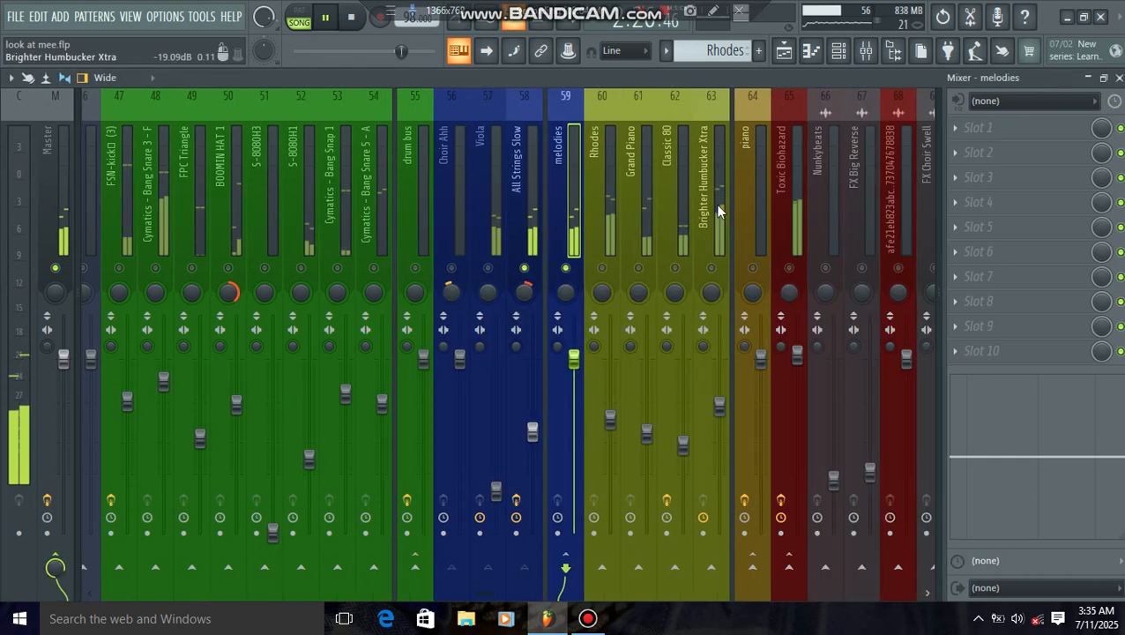
click(527, 236)
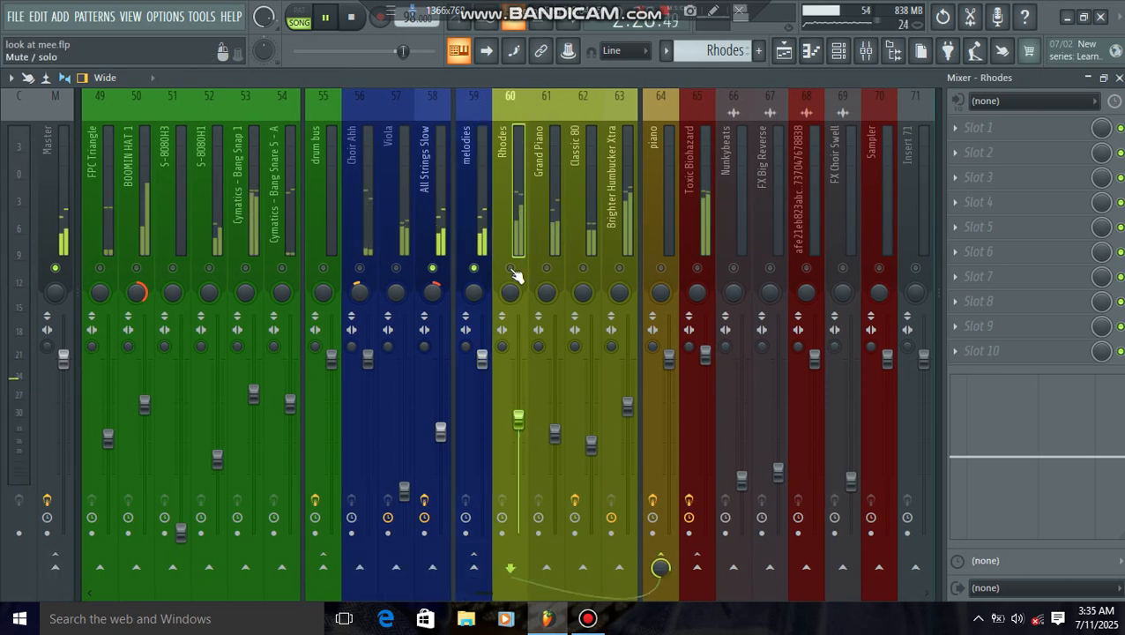
right_click(481, 270)
click(547, 238)
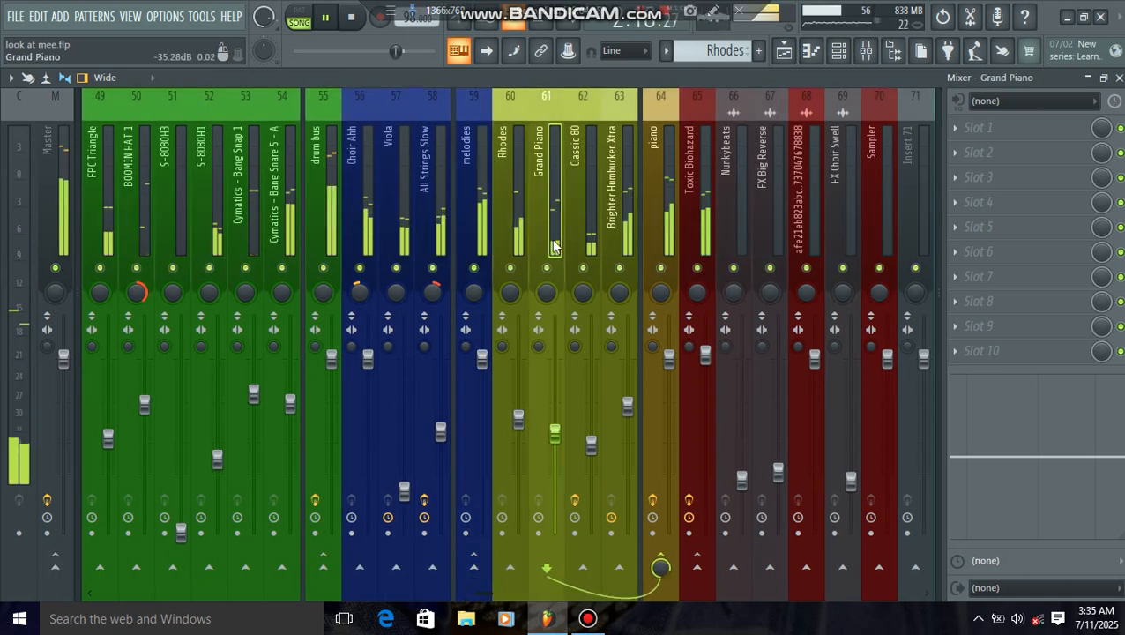
click(589, 238)
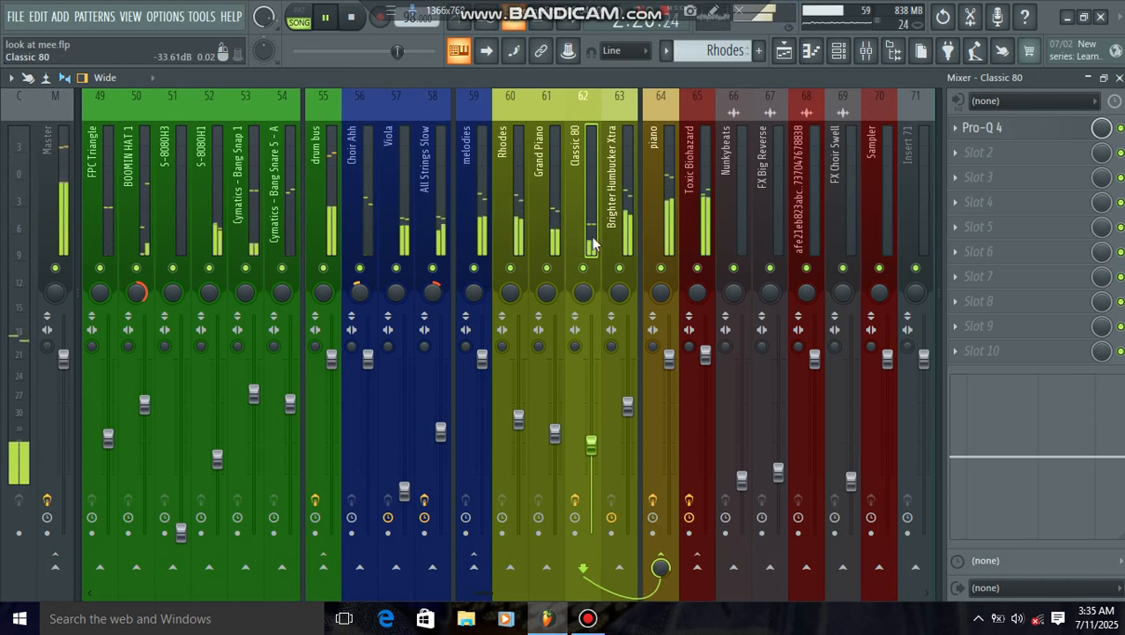
key(space)
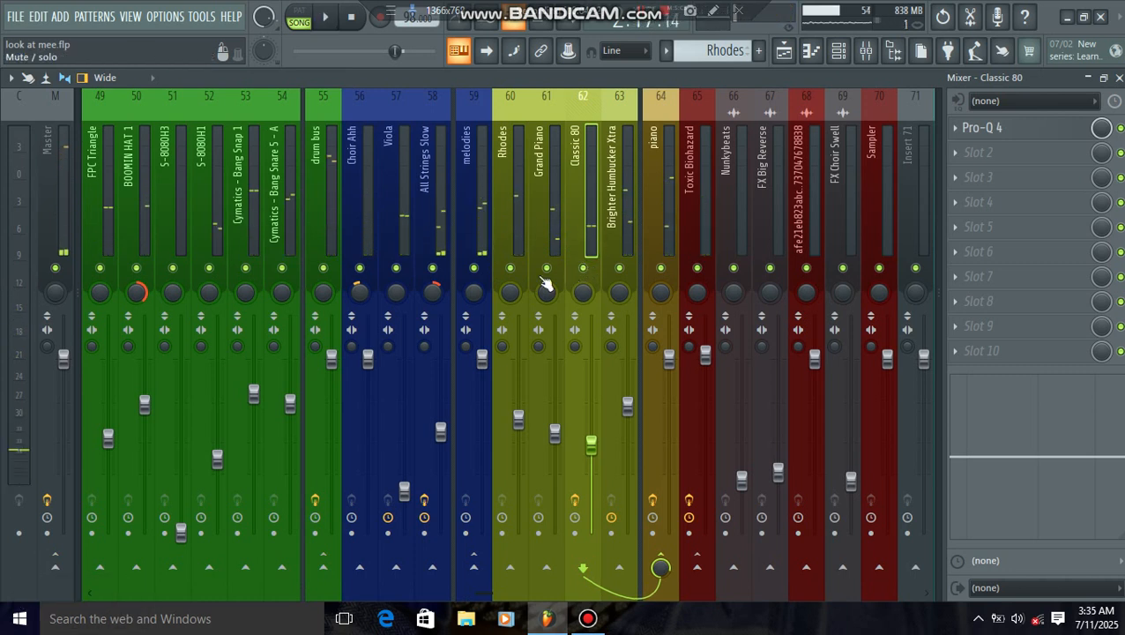
Step: Solo the piano bus with Rhodes, Grand Piano, Classic 80 and Brighter Humbucker Xtra enabled, and listen to the group
right_click(661, 268)
click(618, 268)
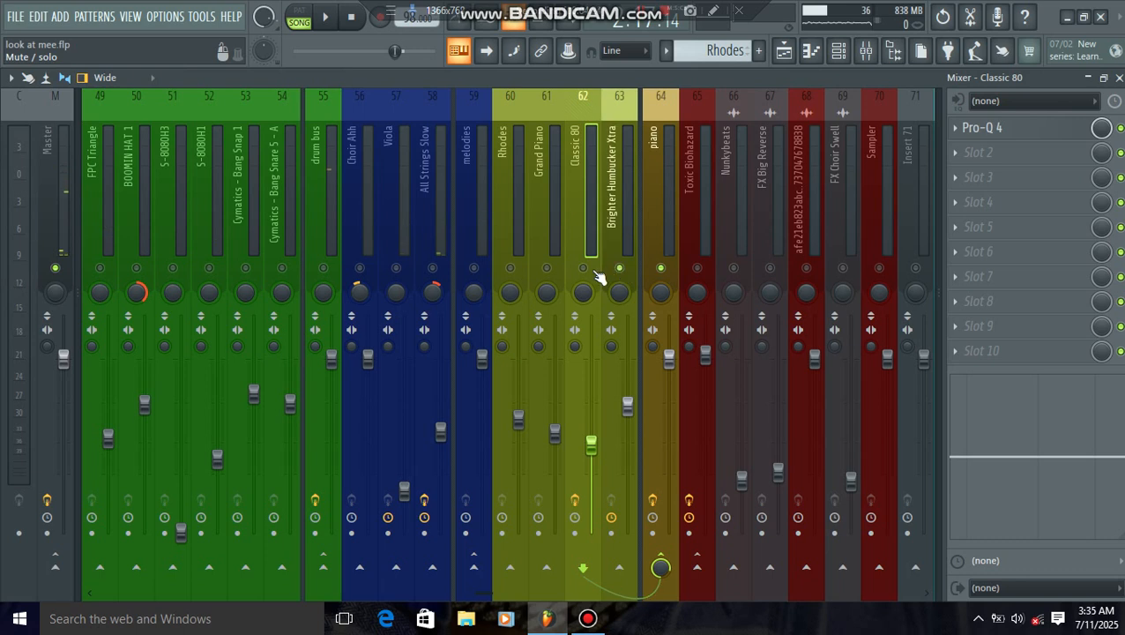
click(583, 268)
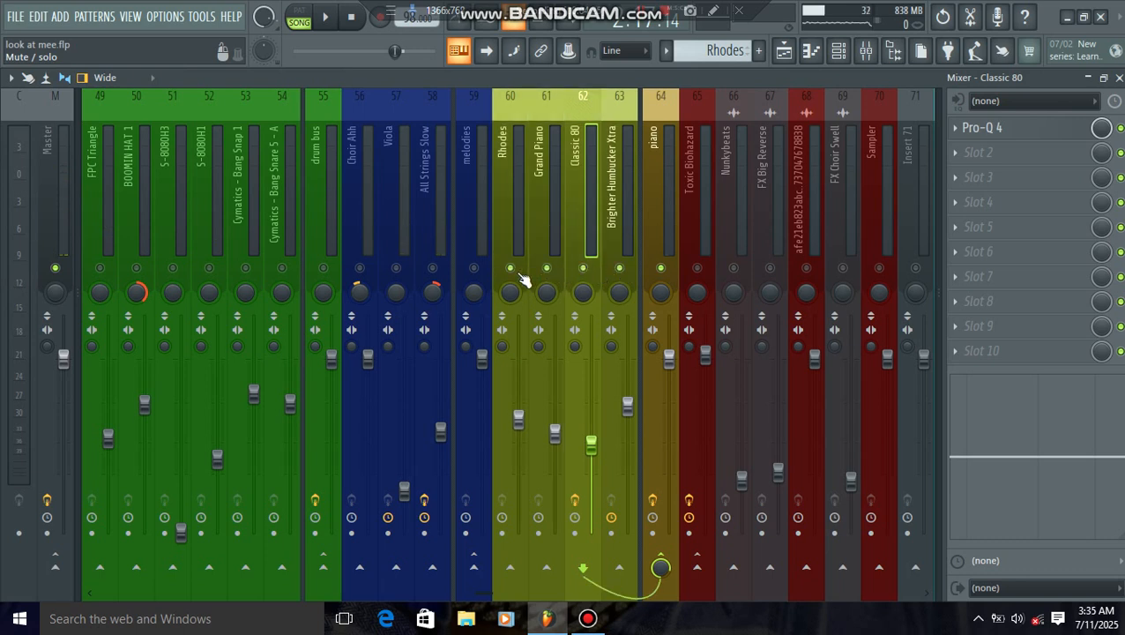
click(335, 27)
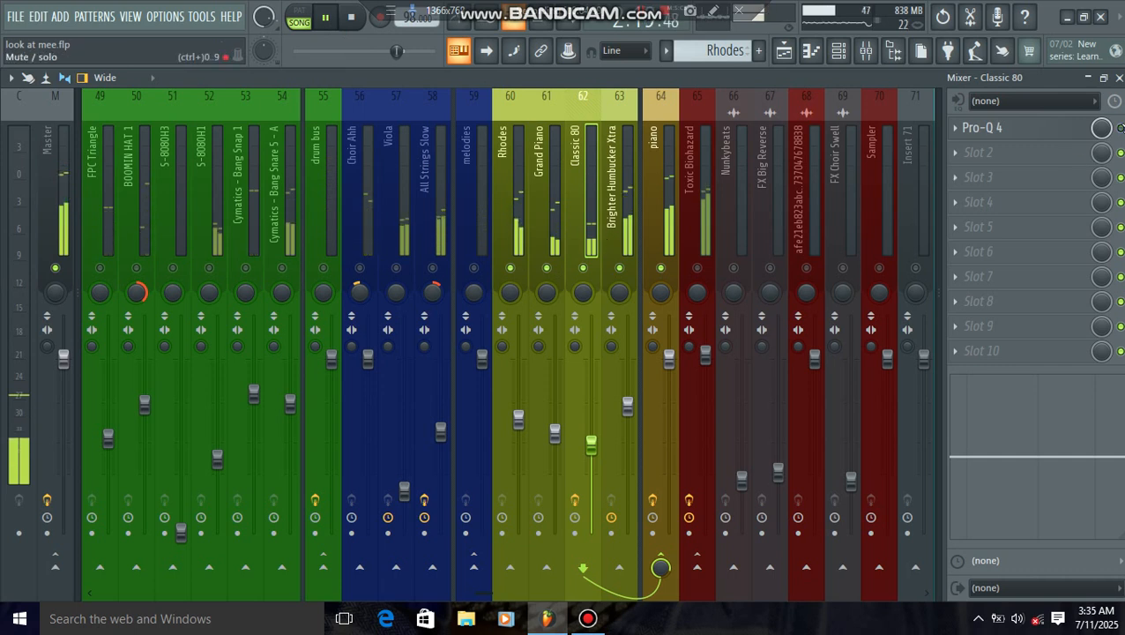
click(326, 17)
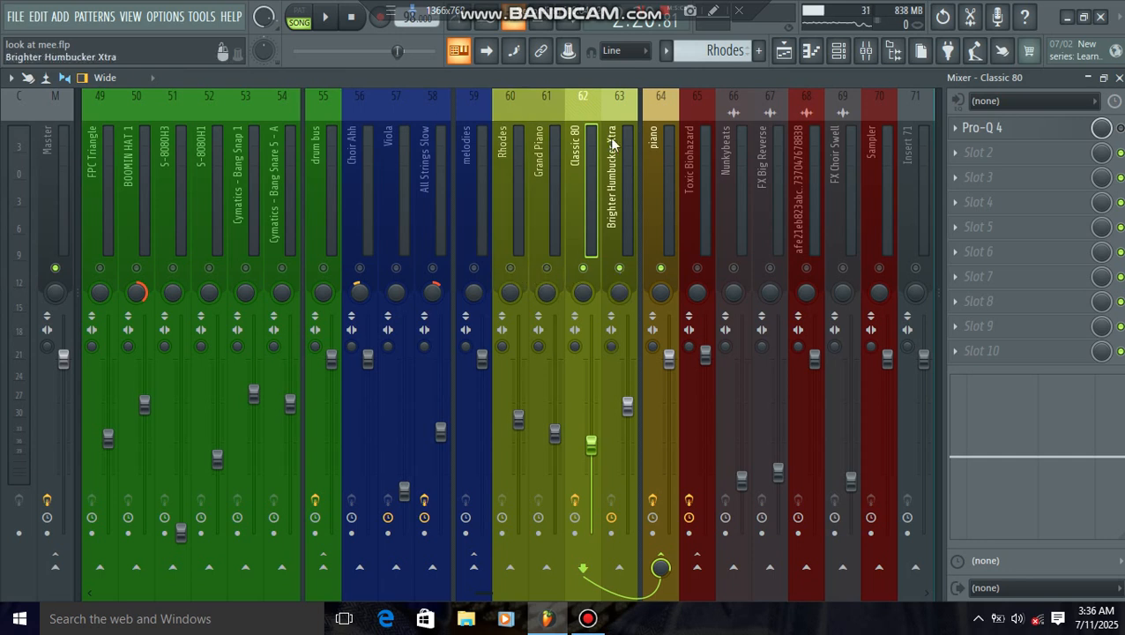
click(333, 28)
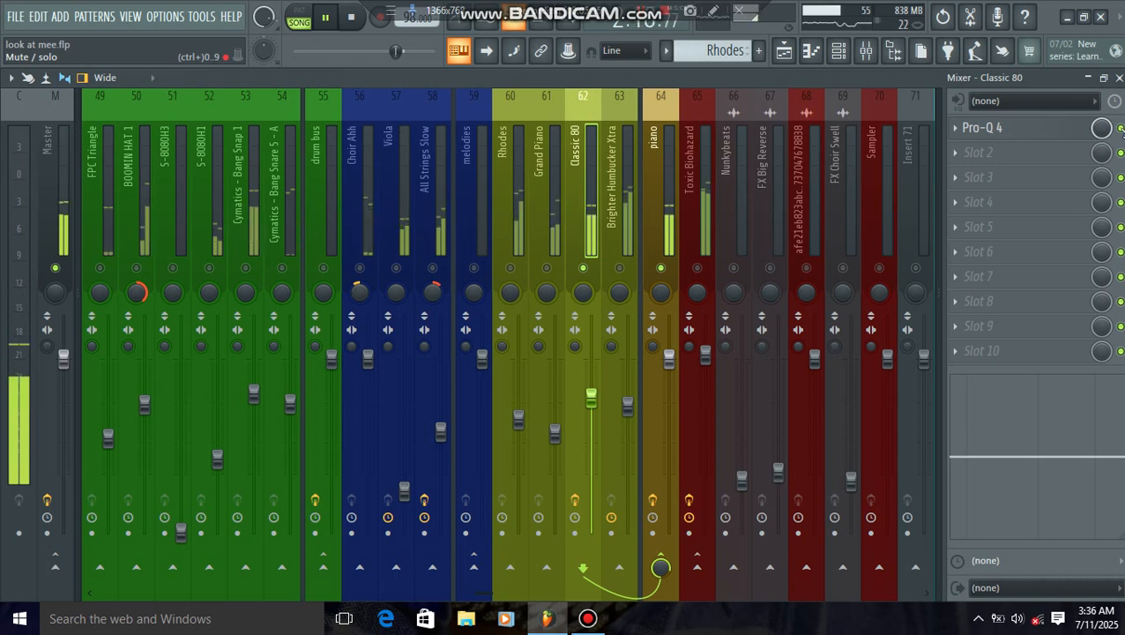
Step: Raise the low cut frequency in the Classic 80 track's Pro-Q 4 to about 49.6 Hz and close the equalizer
click(989, 128)
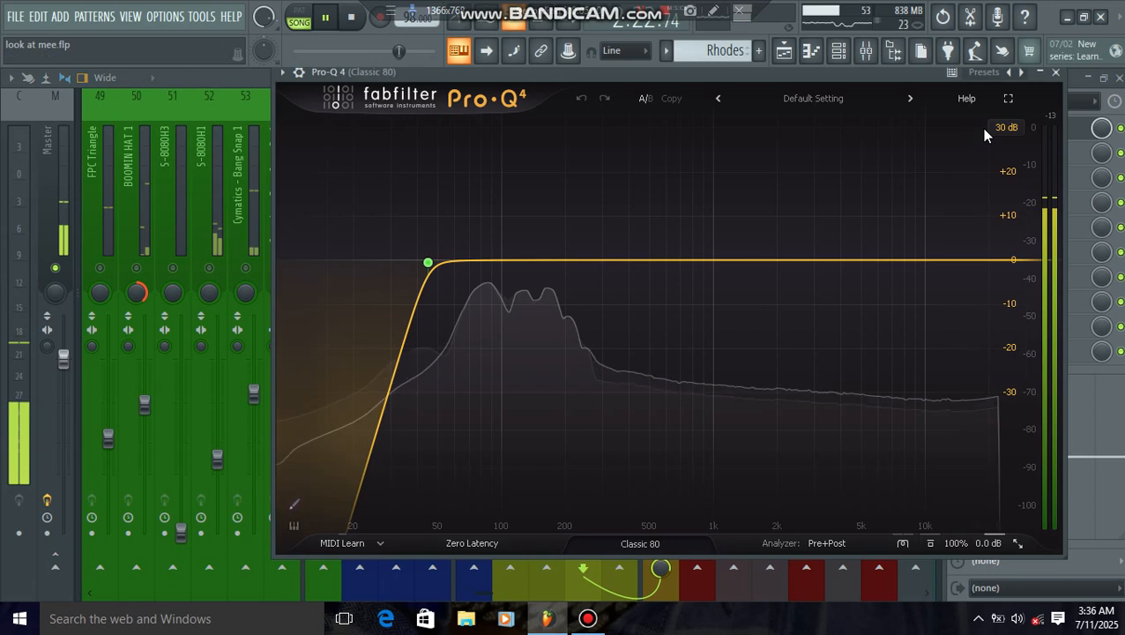
drag(569, 70, 494, 70)
mouse_move(359, 265)
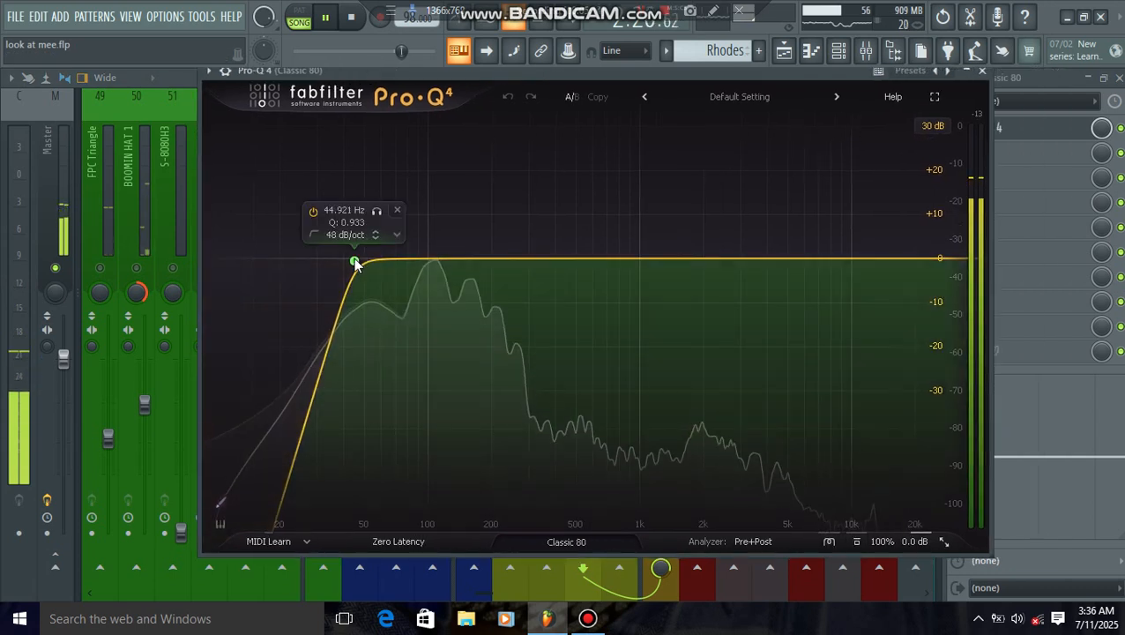
click(354, 262)
drag(354, 262, 364, 262)
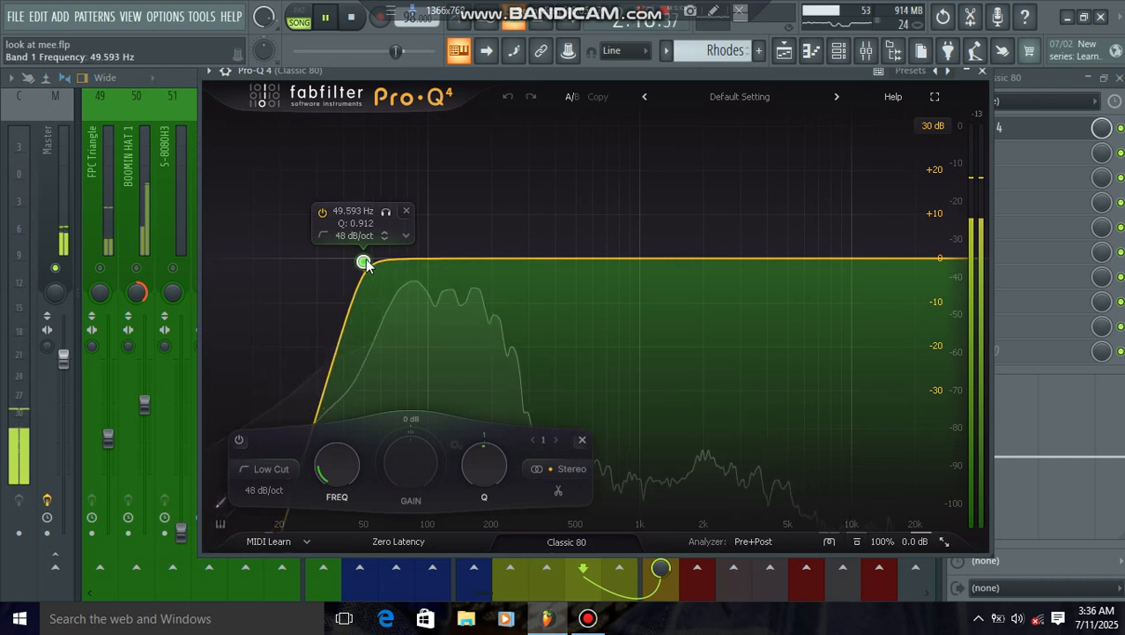
click(983, 72)
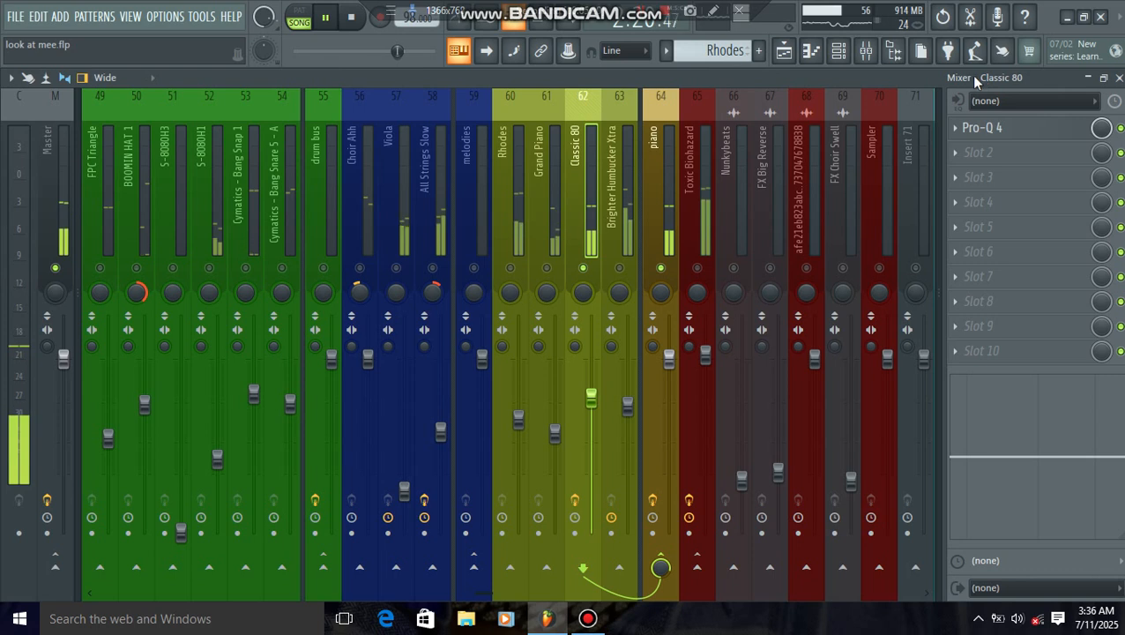
Step: Add Brighter Humbucker Xtra, Grand Piano and Rhodes one by one to the soloed piano bus and listen to them
click(620, 270)
click(634, 238)
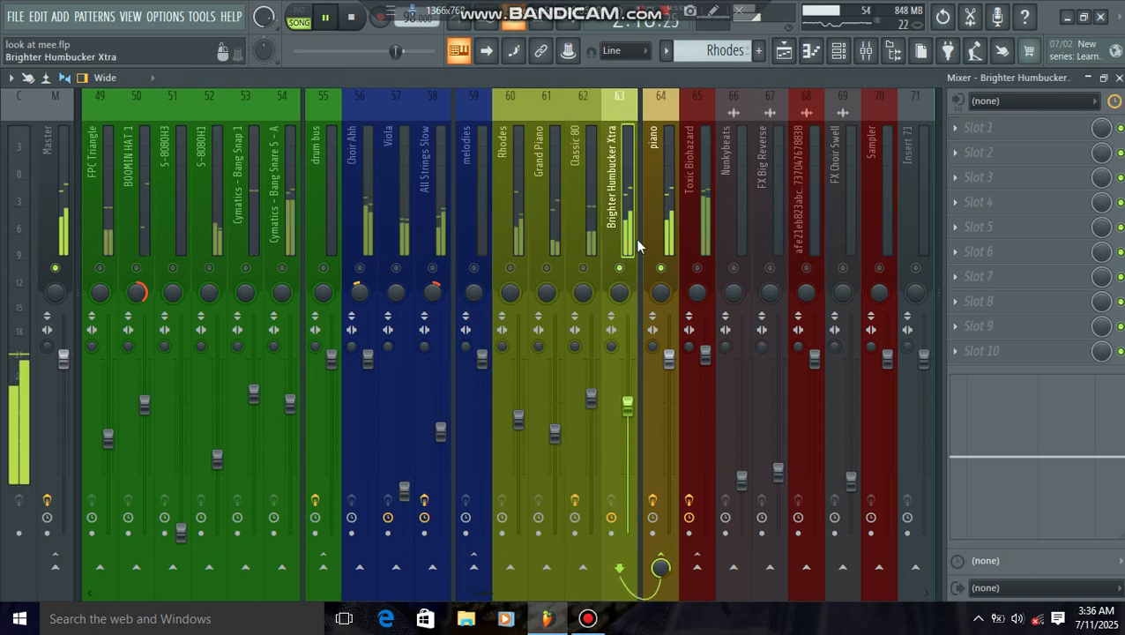
click(547, 268)
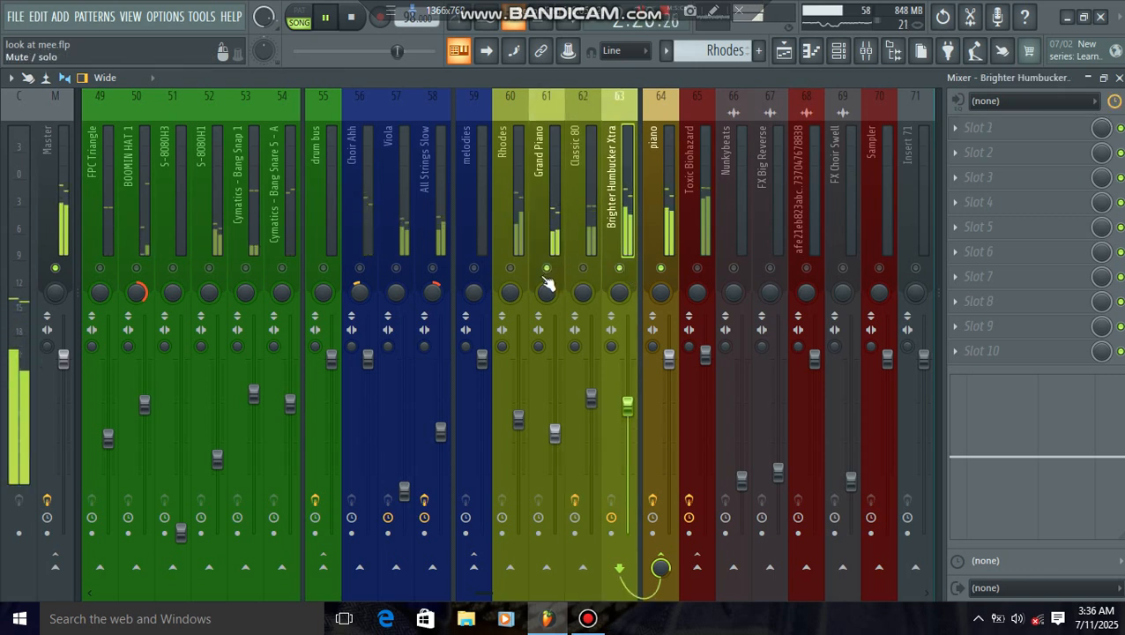
click(511, 268)
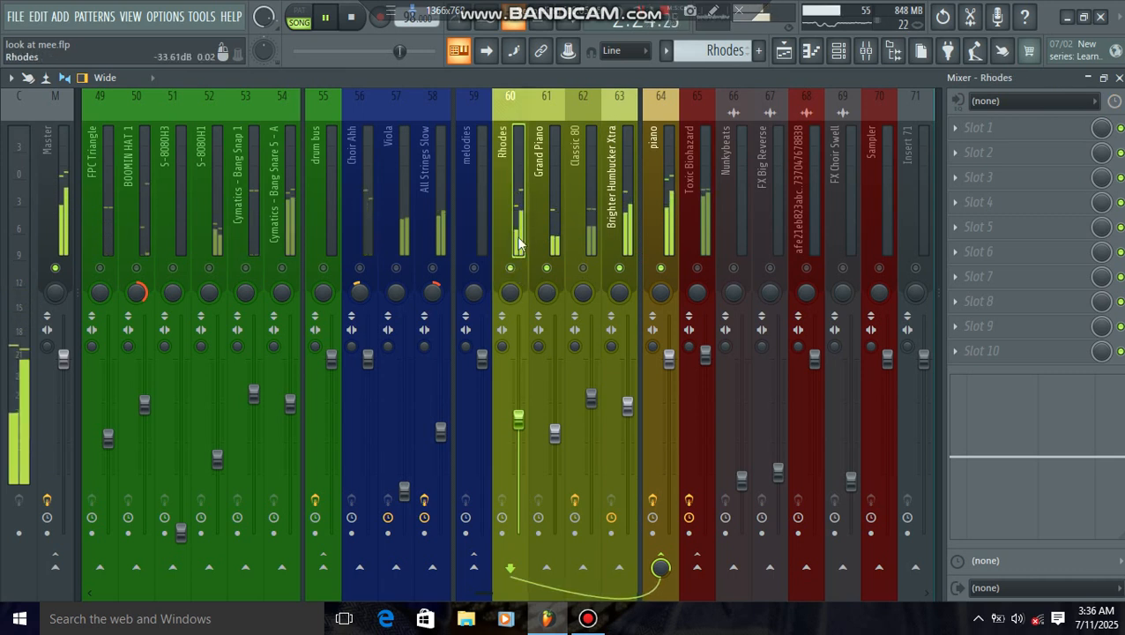
Step: Unsolo the piano bus so the full mix plays, select the Toxic Biohazard track, and stop playback
right_click(662, 268)
right_click(661, 268)
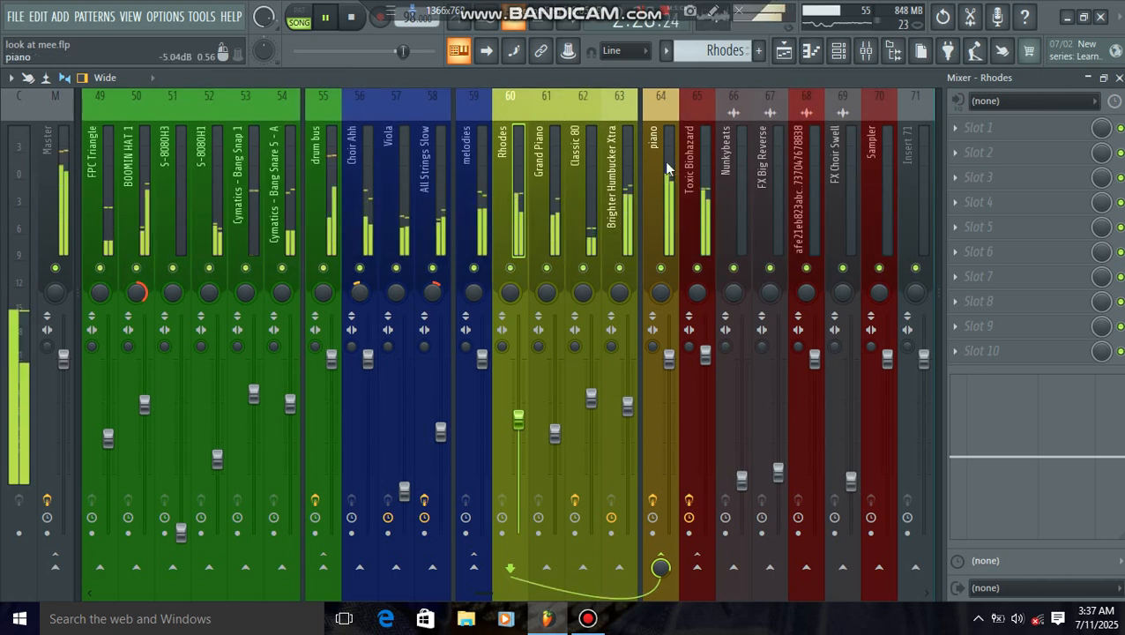
scroll(695, 220, down, 3)
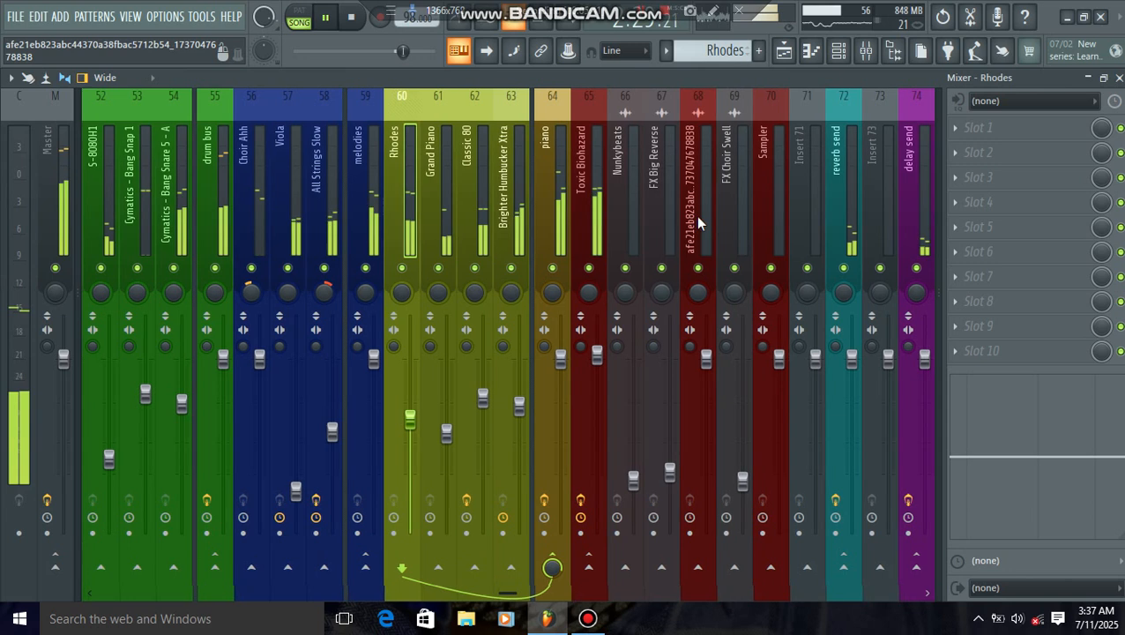
click(598, 233)
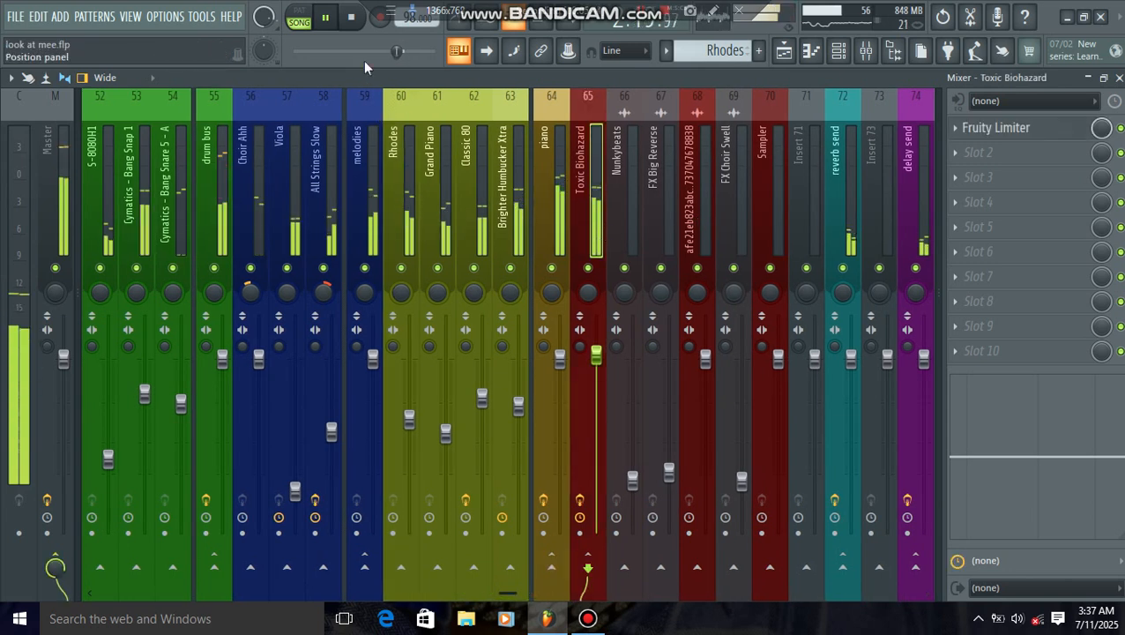
click(325, 17)
Step: Sidechain the FSN-kick (3) track to the Toxic Biohazard track, and select Toxic Biohazard
scroll(457, 210, up, 9)
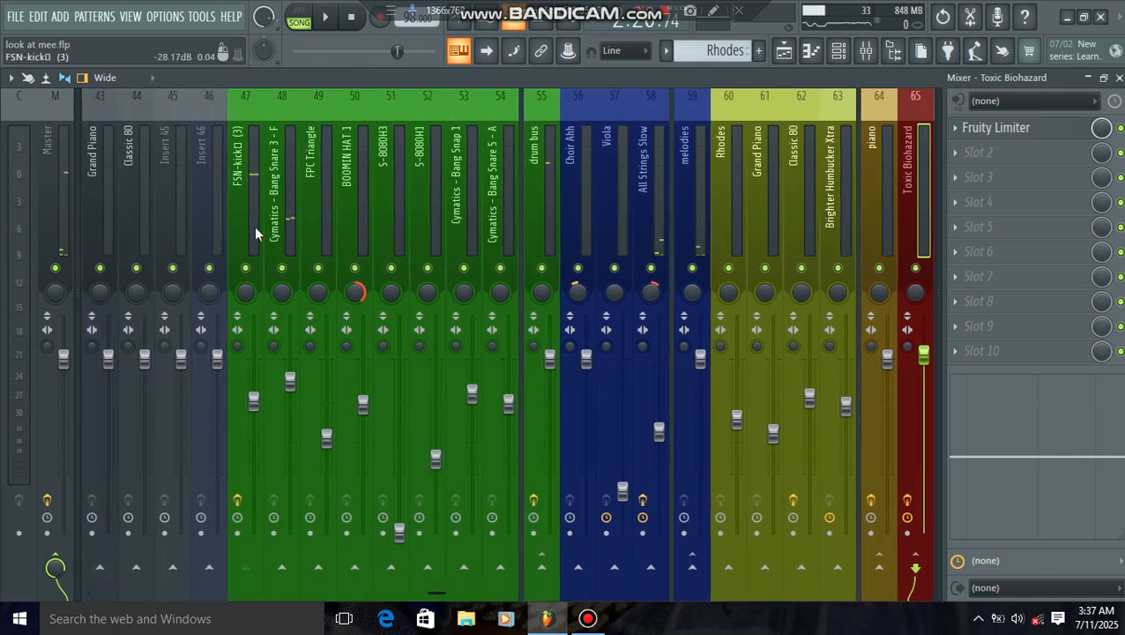
click(254, 226)
scroll(430, 196, down, 9)
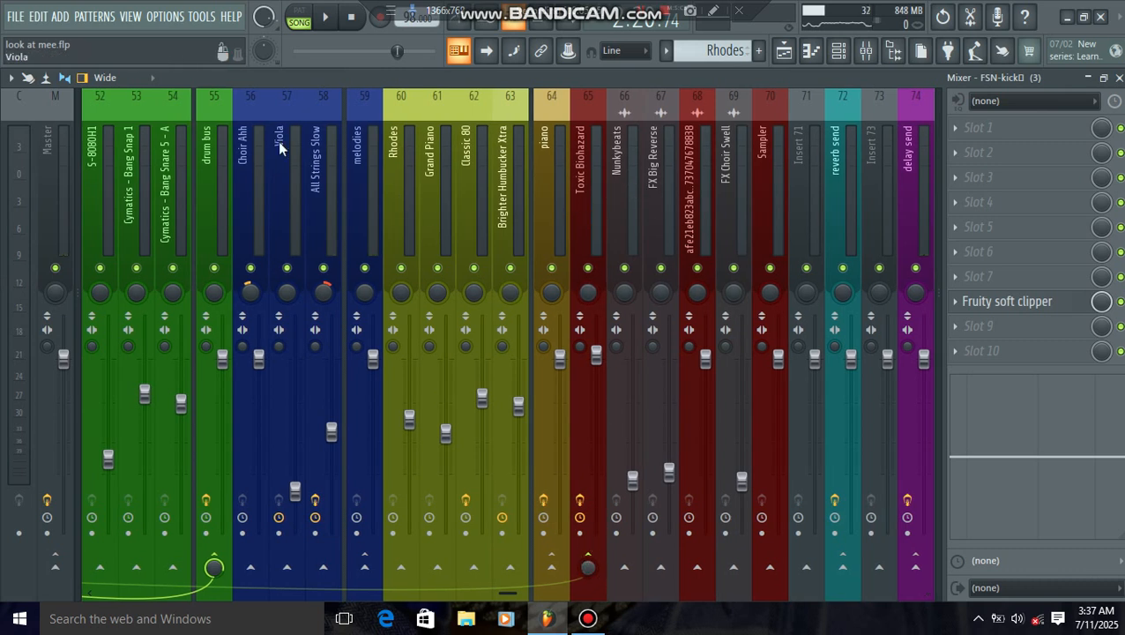
scroll(231, 181, up, 9)
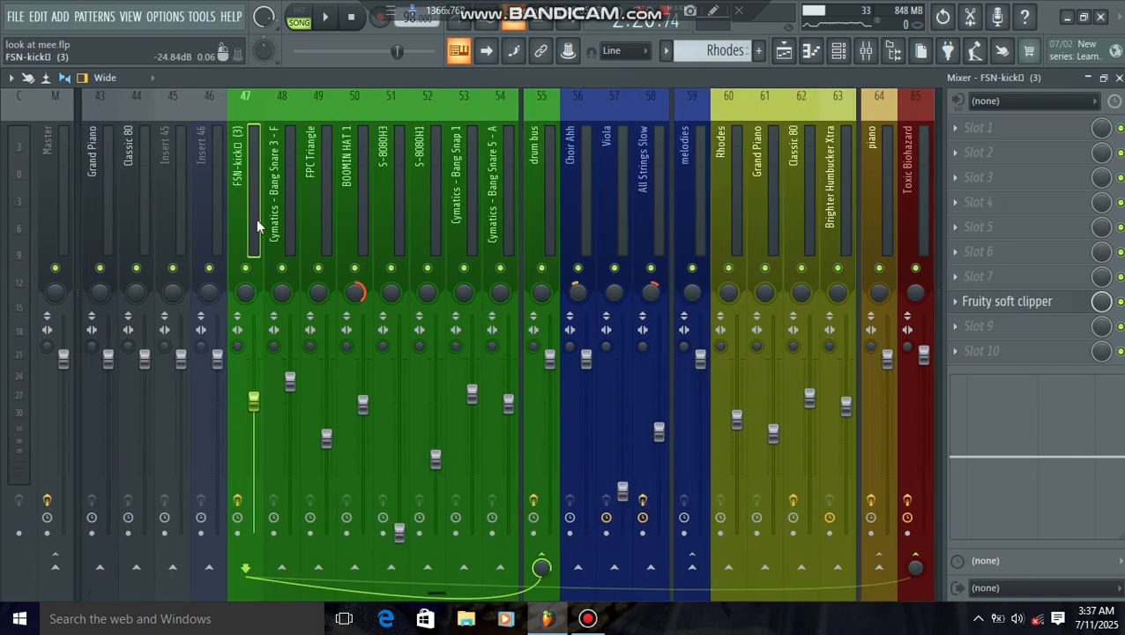
scroll(662, 202, down, 15)
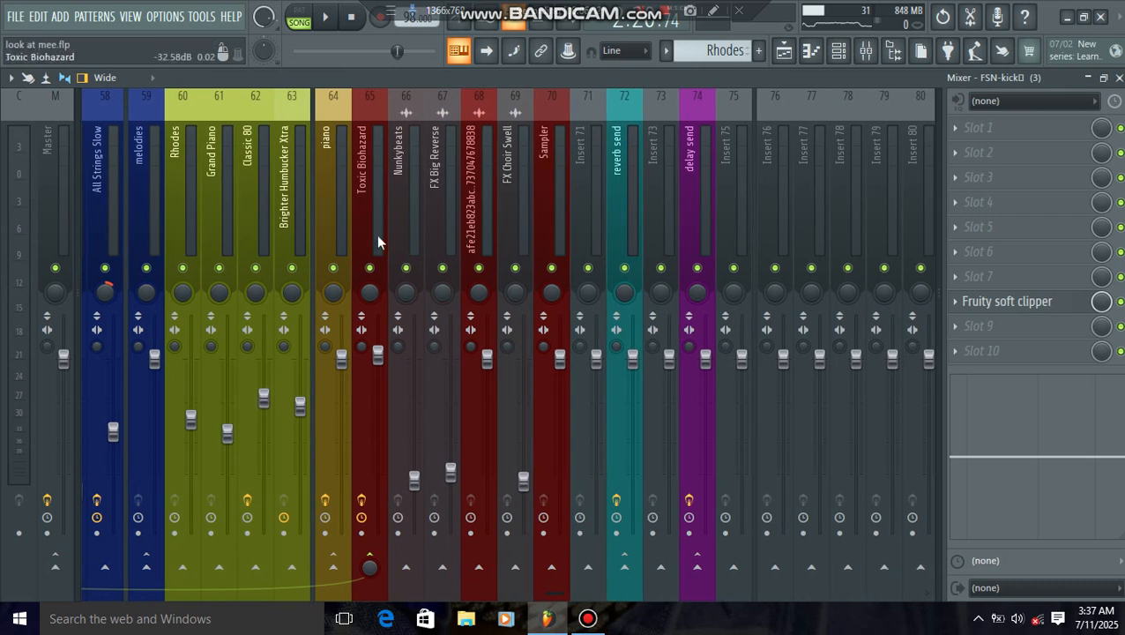
right_click(371, 564)
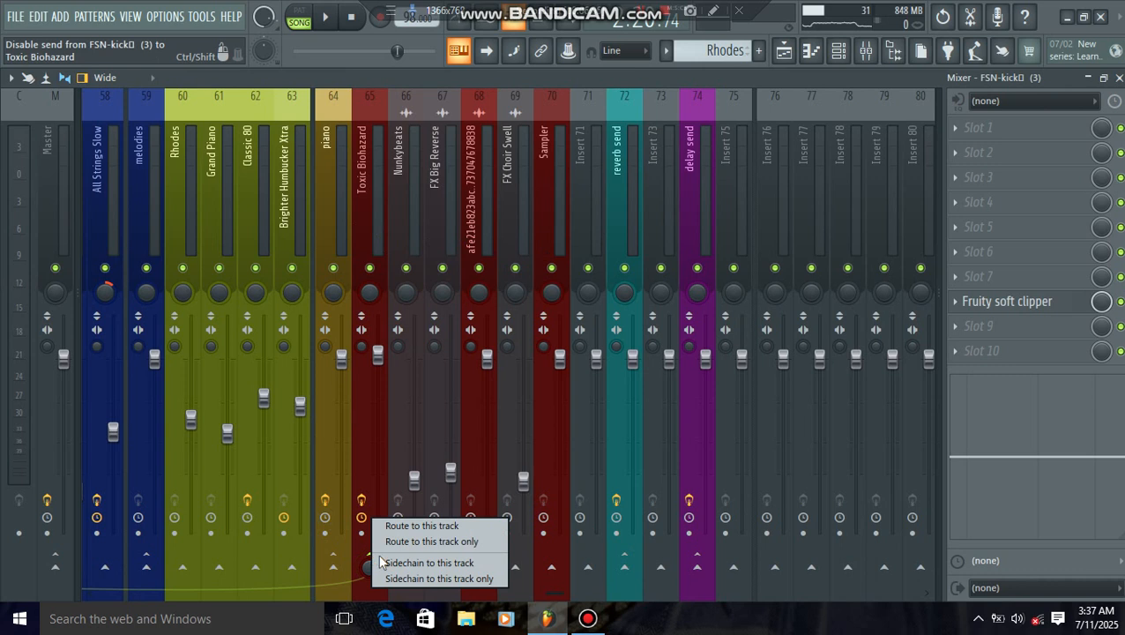
click(443, 563)
click(371, 237)
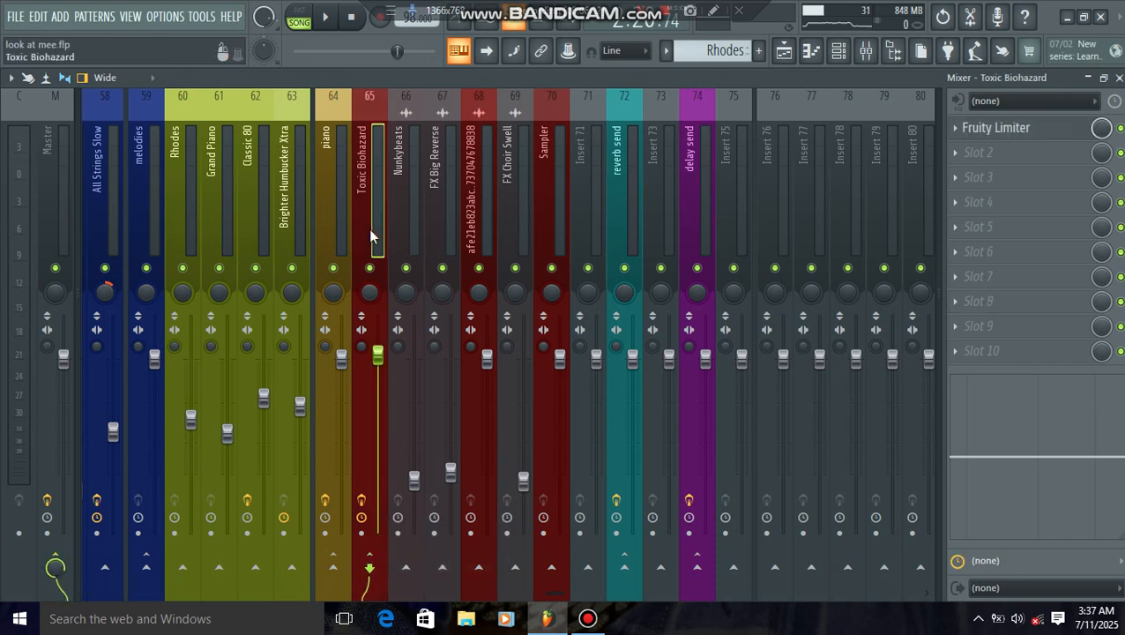
Step: Open the Fruity Limiter on the Toxic Biohazard track, start playback, and solo the track
click(993, 128)
drag(448, 113, 489, 129)
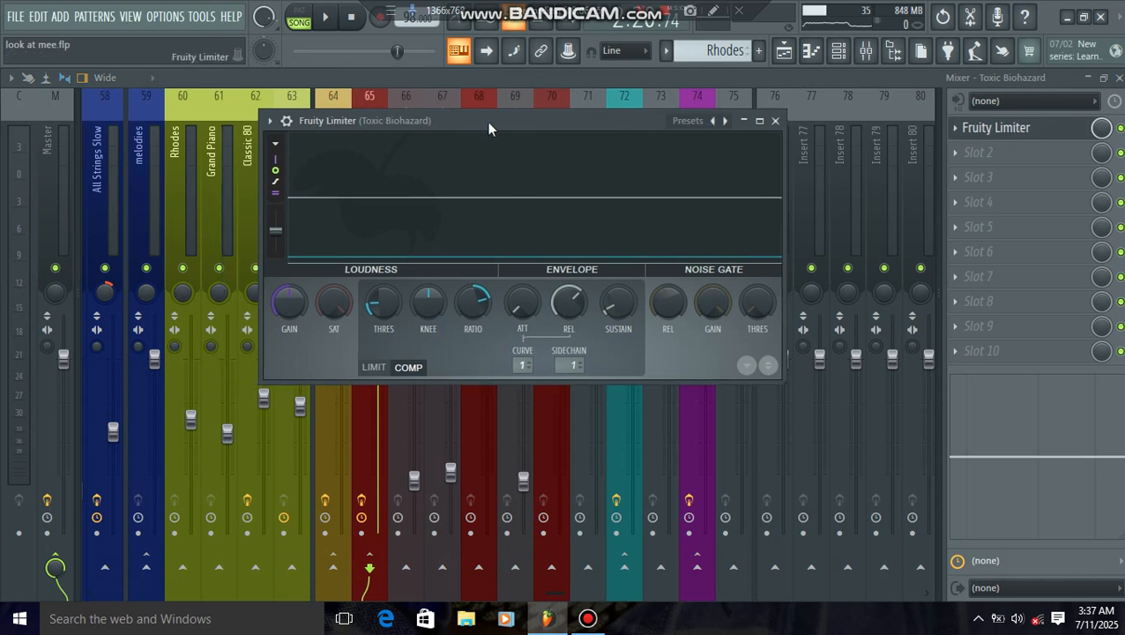
click(326, 17)
drag(444, 121, 631, 137)
right_click(370, 268)
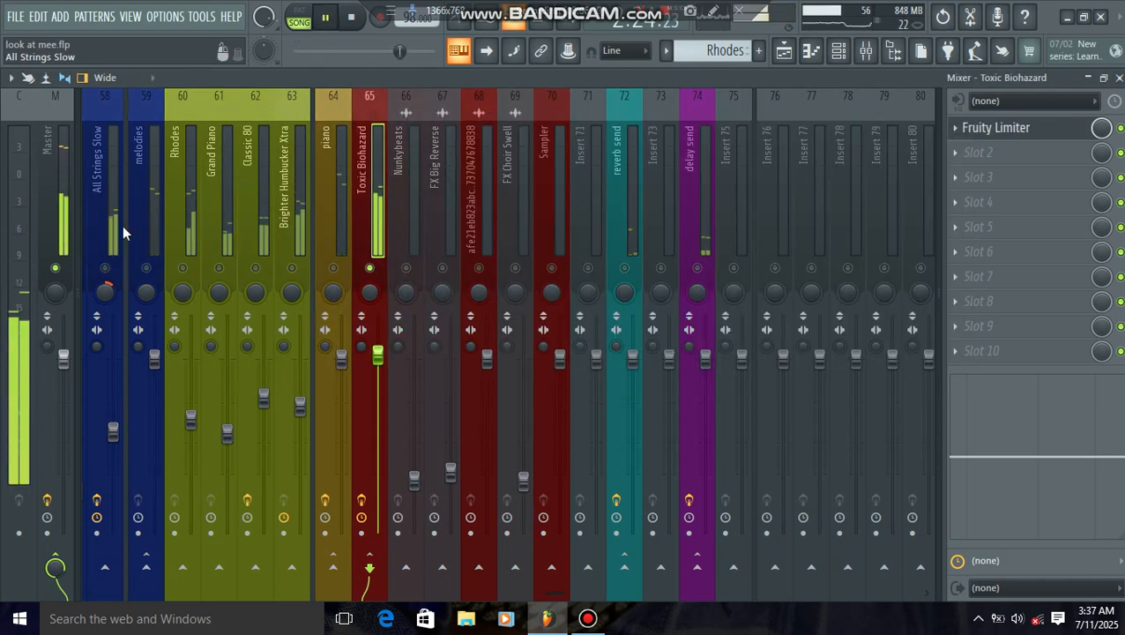
Step: Unmute the FSN-kick (3) track alongside the soloed Toxic Biohazard, listen to both together, and pause playback
scroll(122, 225, left, 5)
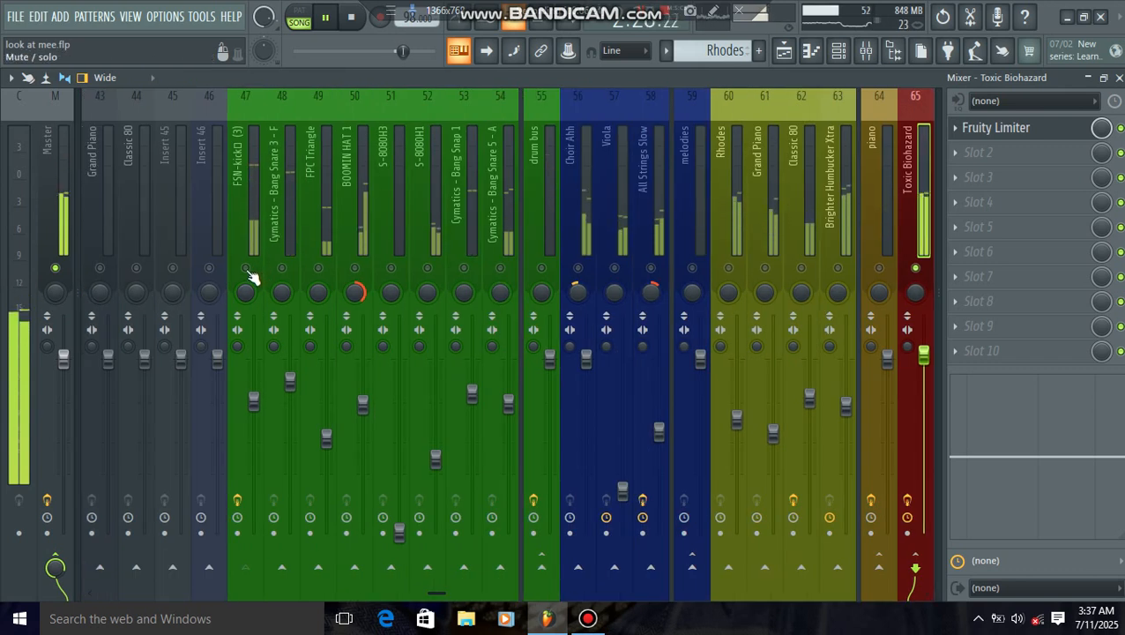
scroll(452, 207, right, 1)
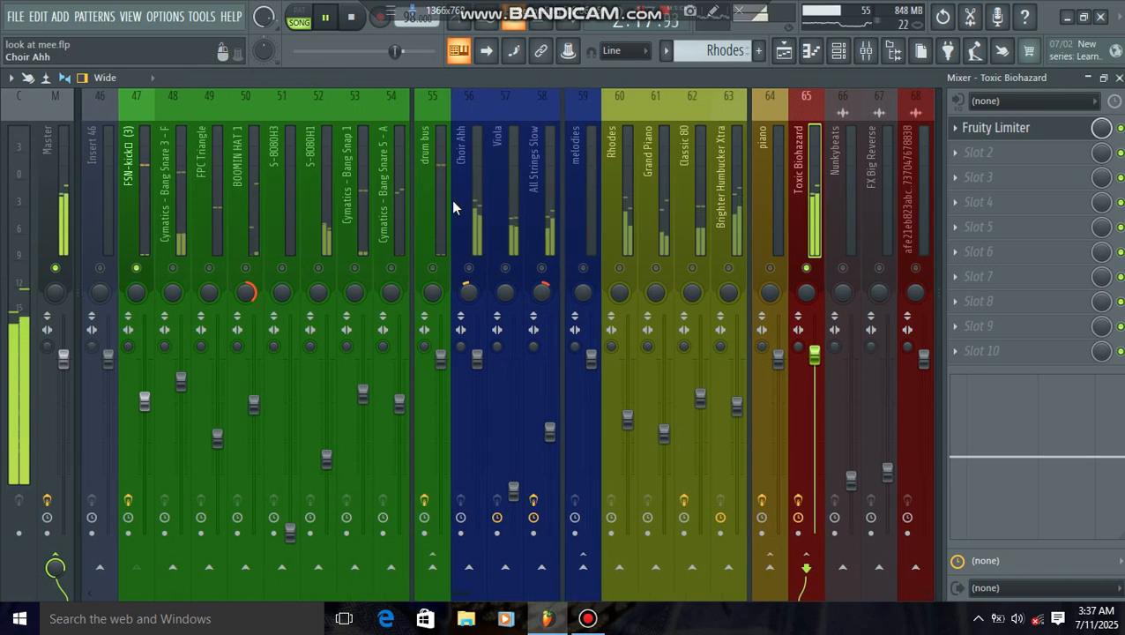
scroll(692, 194, right, 1)
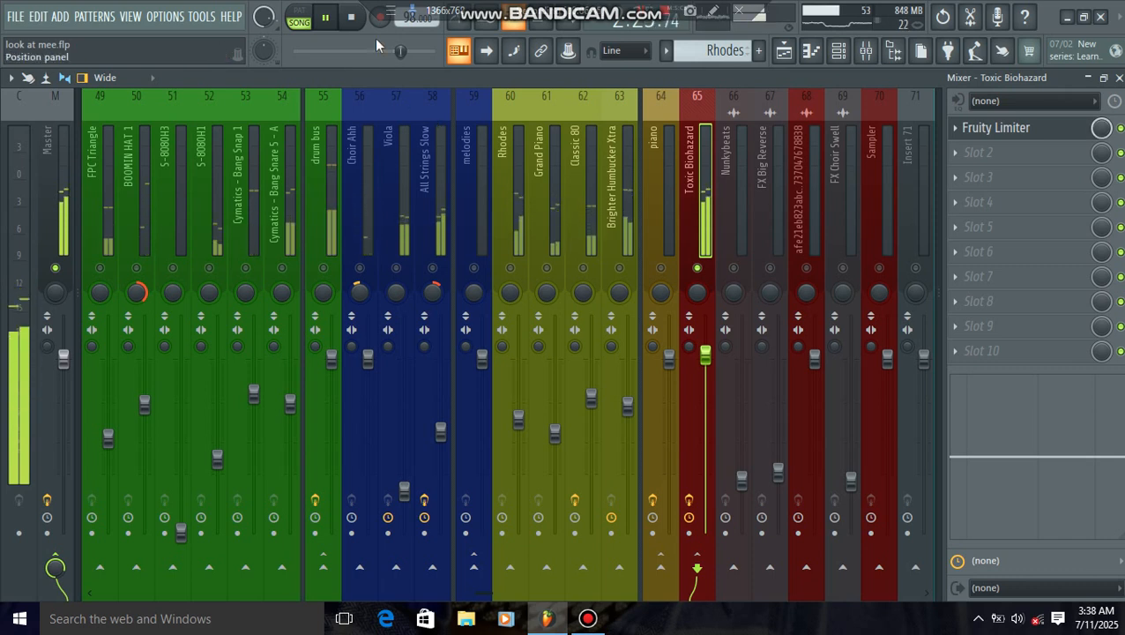
click(324, 16)
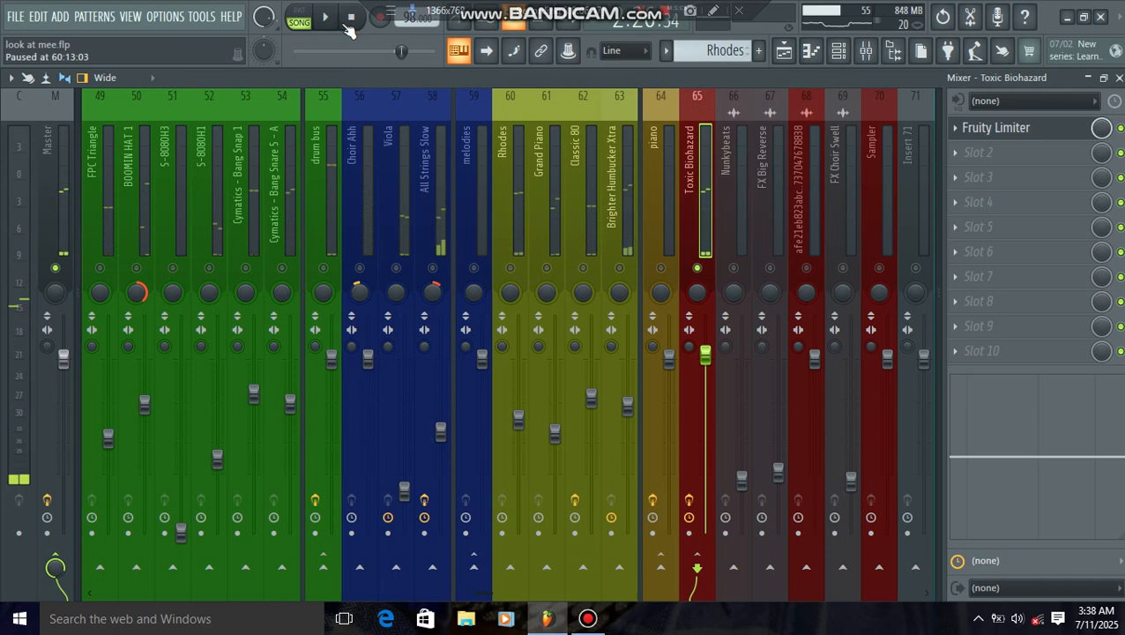
Step: Reopen the Toxic Biohazard track's Fruity Limiter and move its window so the track's level meter stays uncovered
click(996, 128)
drag(717, 143, 503, 146)
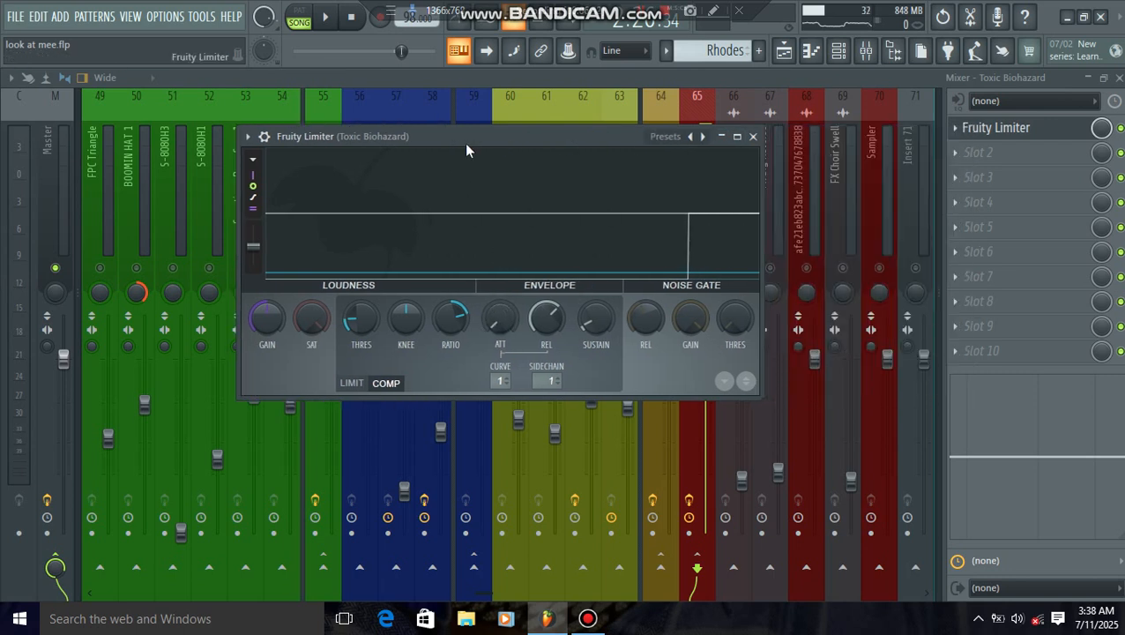
drag(478, 137, 339, 158)
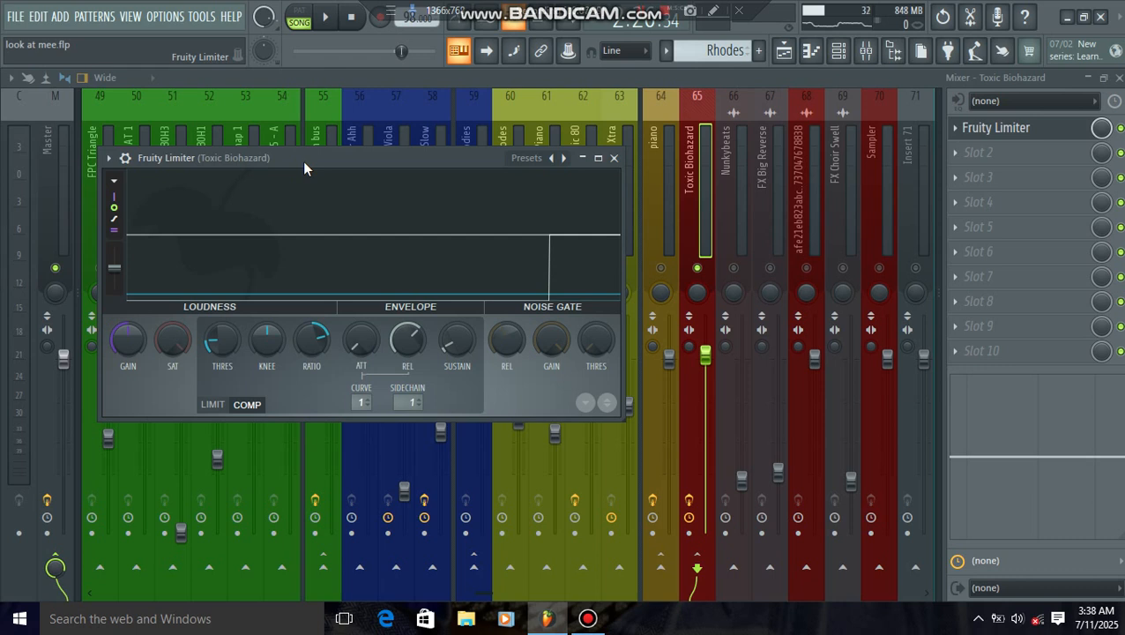
drag(312, 155, 292, 131)
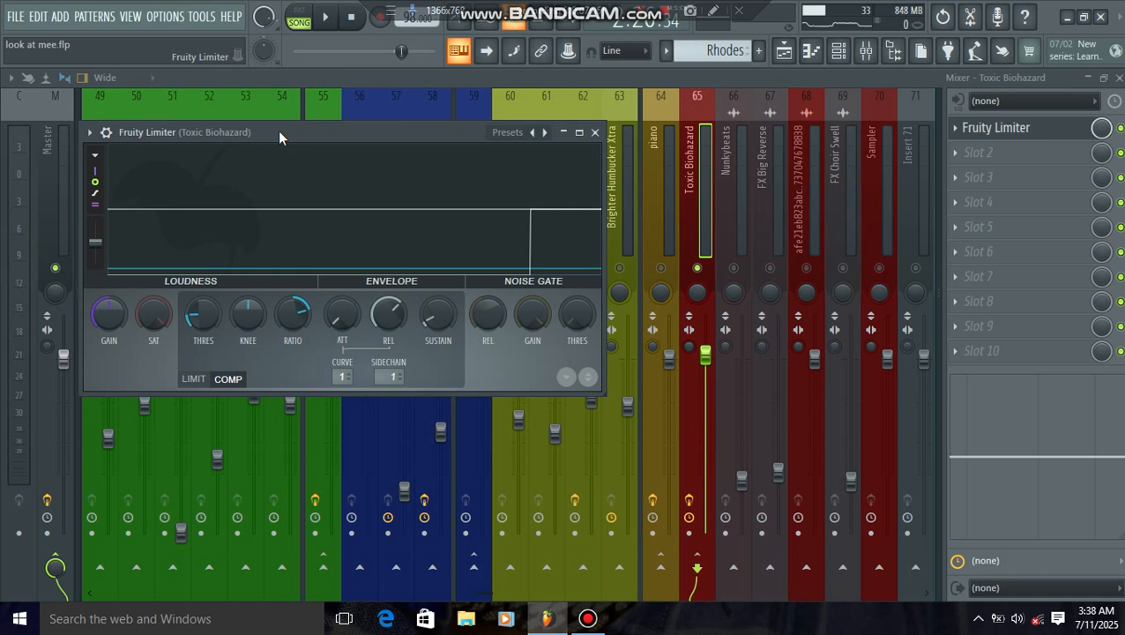
drag(283, 128, 282, 116)
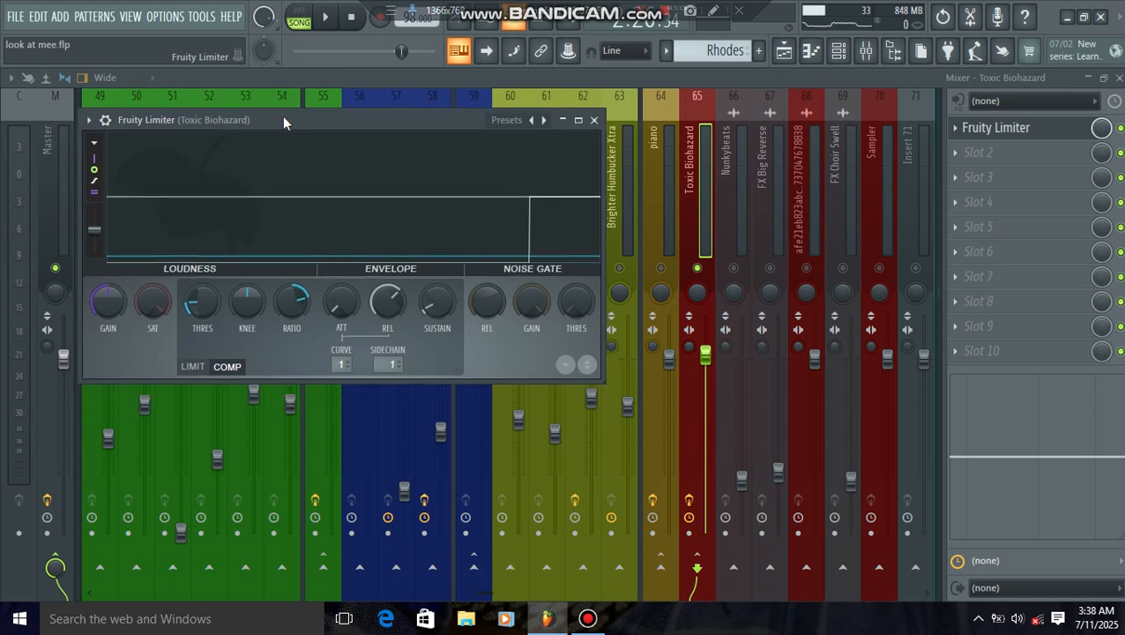
Step: Play the song, freeze and resume the limiter's display to examine the kick's ducking of the bass, and close the limiter
click(326, 18)
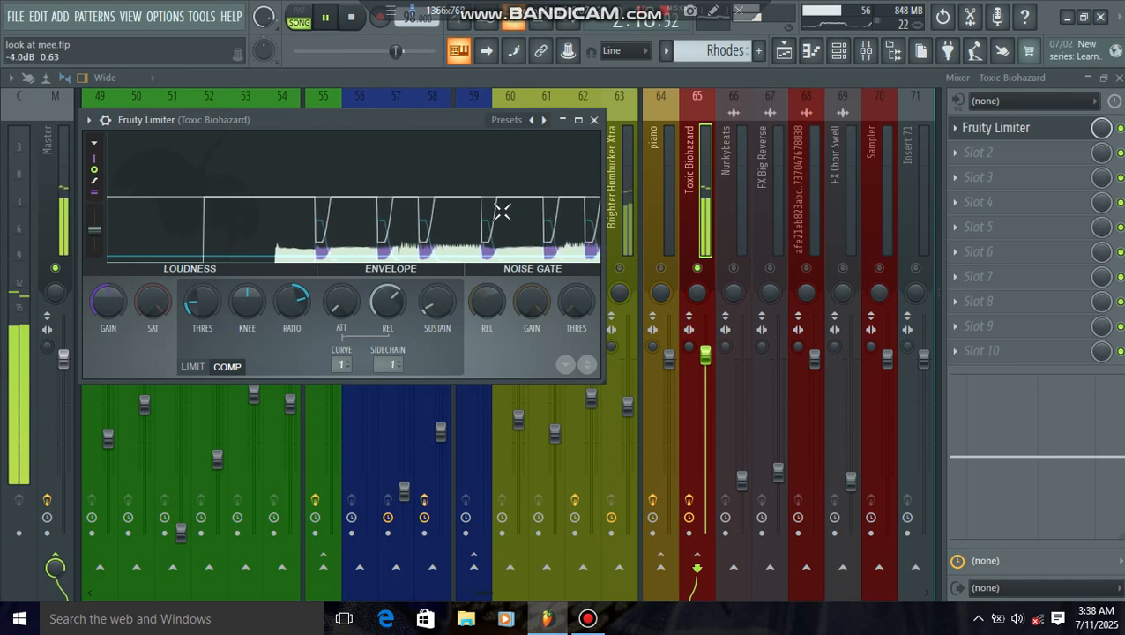
click(464, 220)
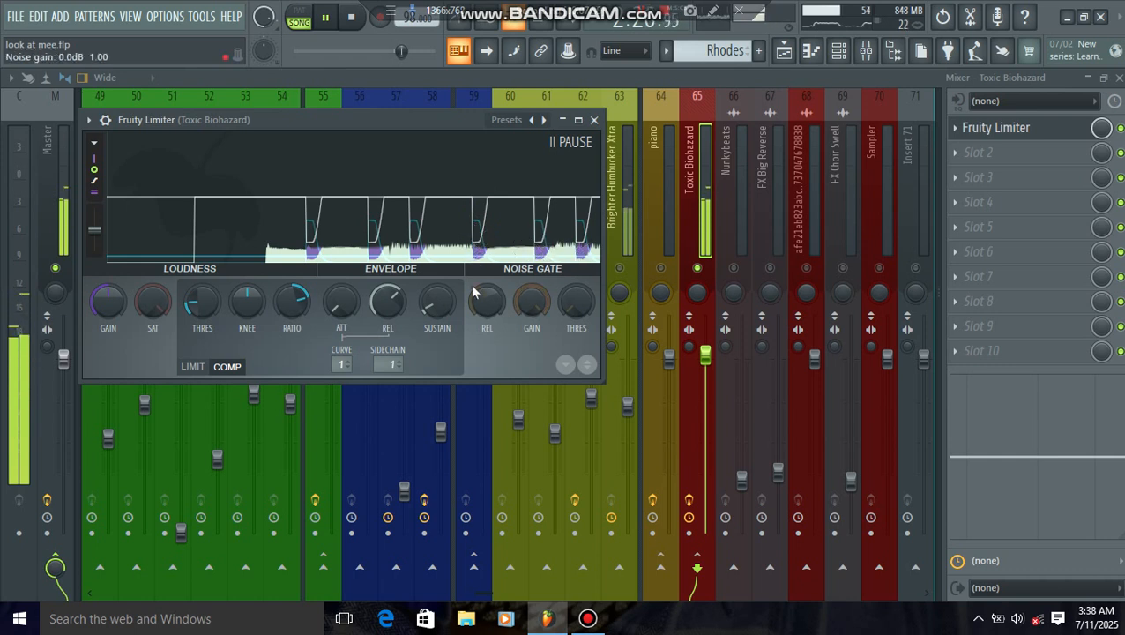
click(324, 174)
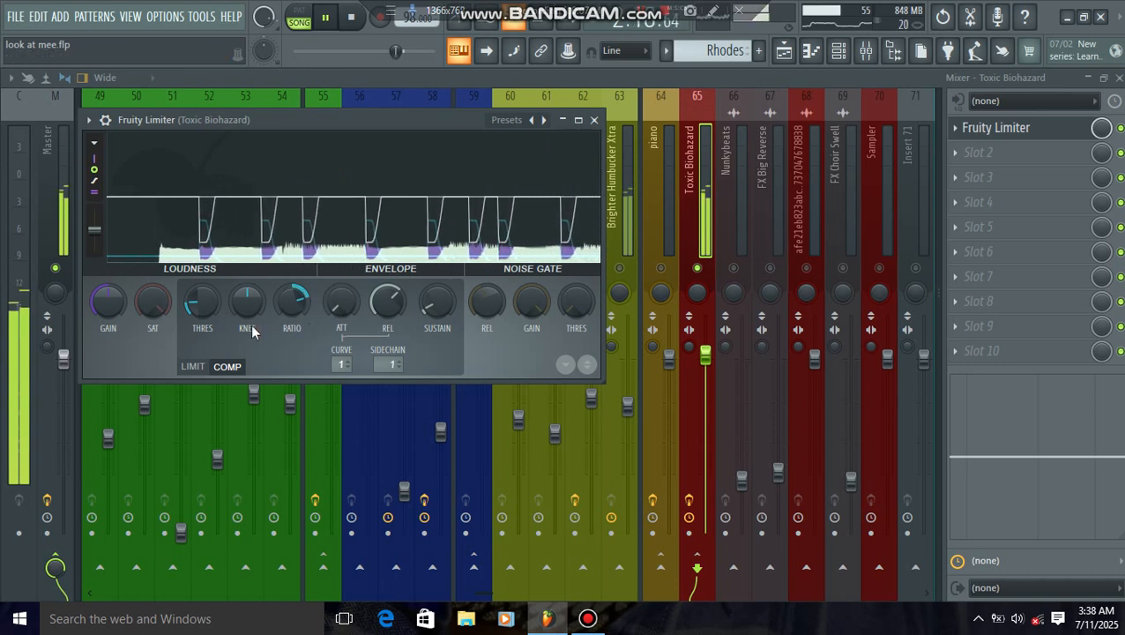
click(595, 121)
Step: Unmute the drum bus, check the Toxic Biohazard limiter's sidechain response again, stop playback, and close the limiter
scroll(256, 265, up, 3)
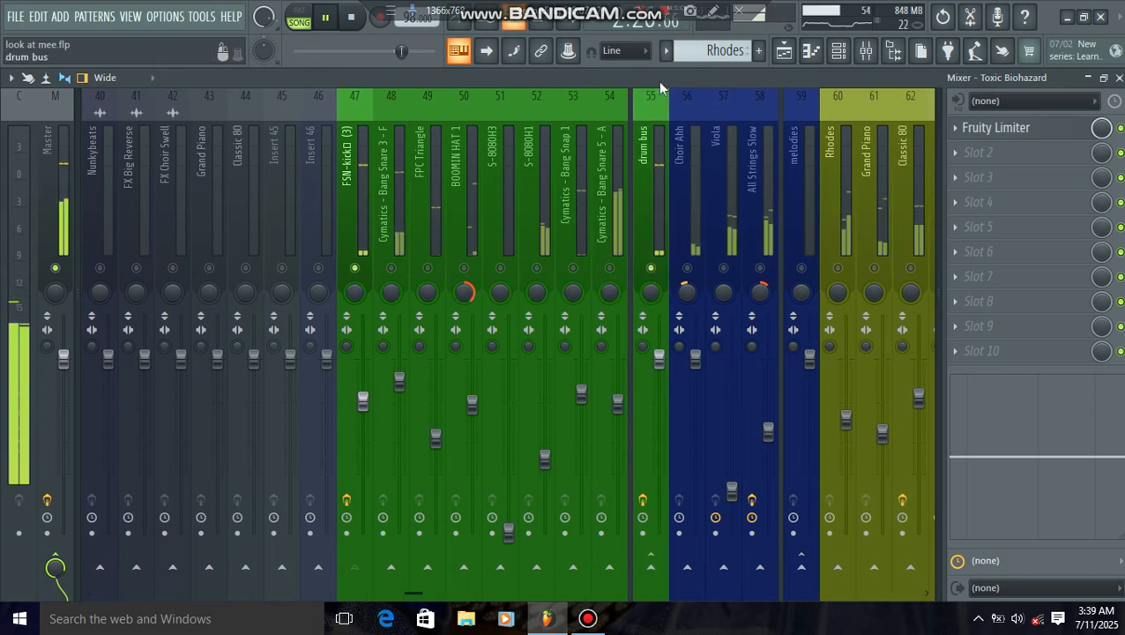
scroll(696, 176, down, 2)
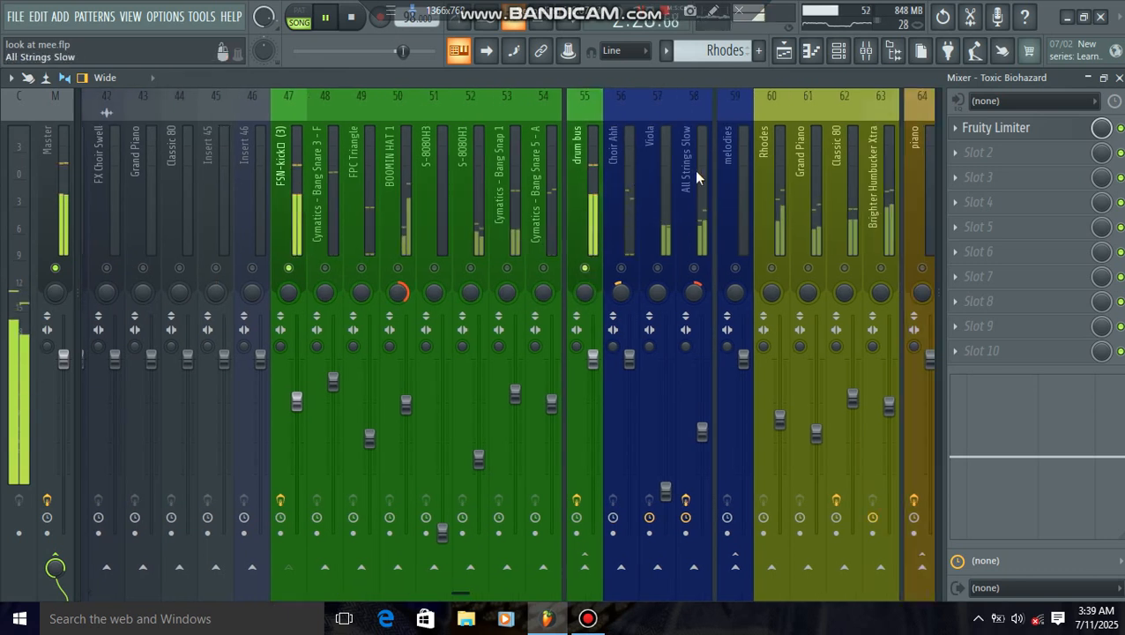
scroll(695, 172, down, 6)
click(974, 133)
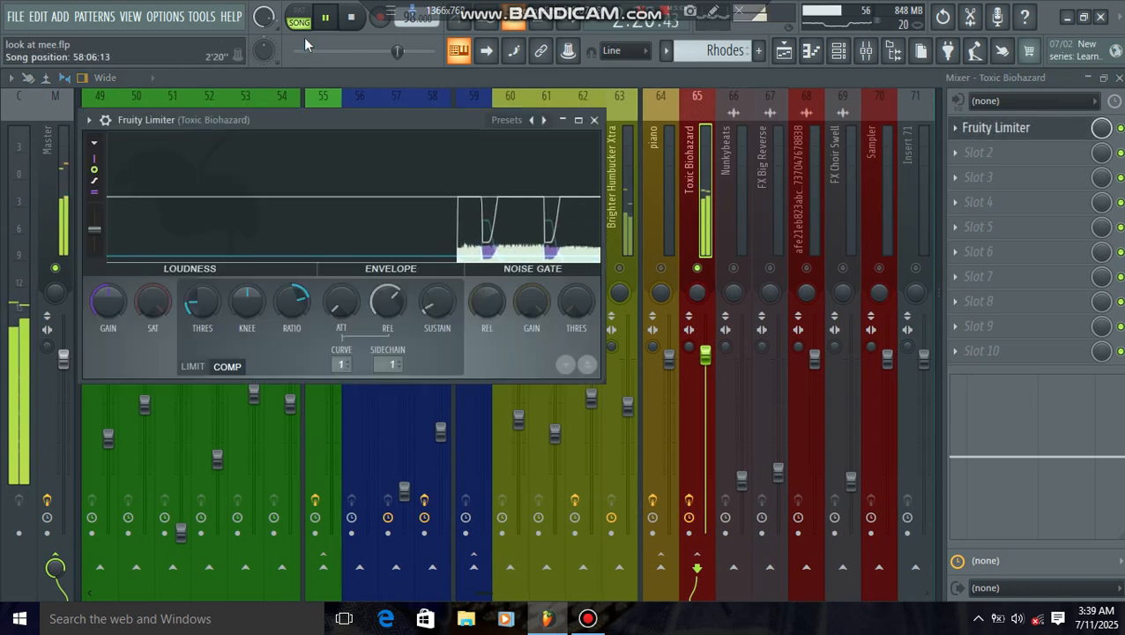
key(space)
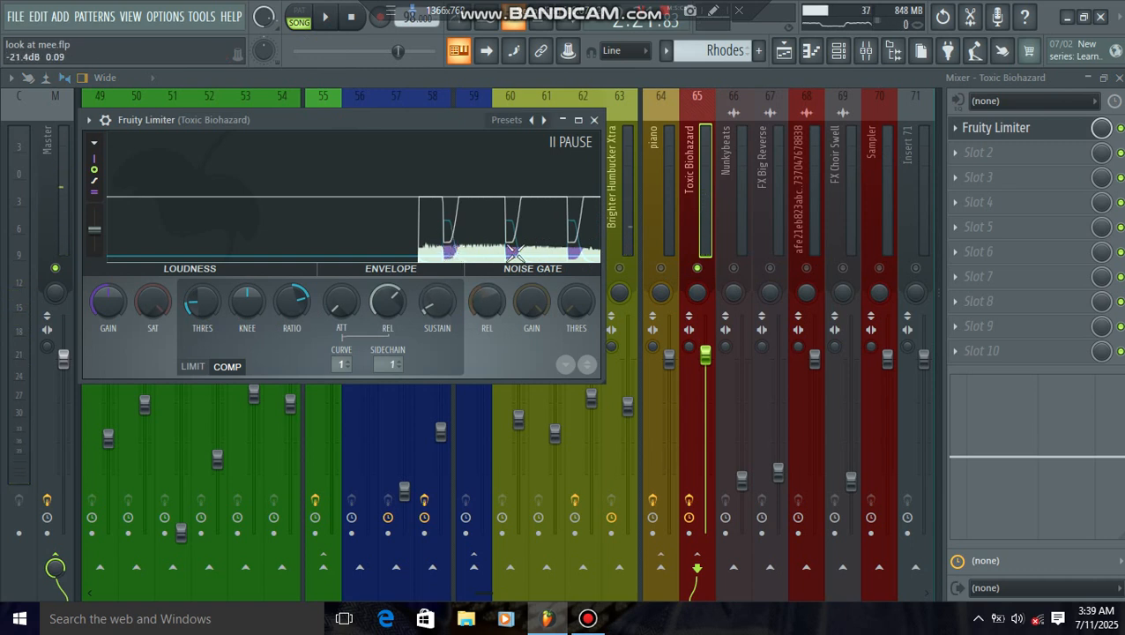
click(594, 119)
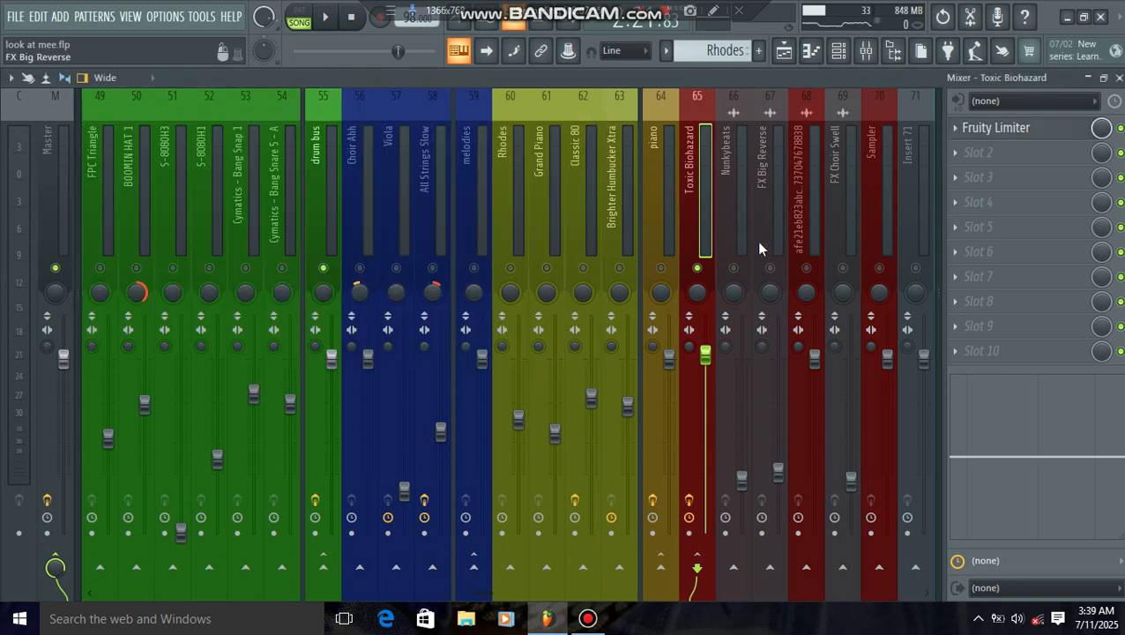
Step: Unsolo the Toxic Biohazard track so all mixer tracks are active, and select the Master track
right_click(697, 269)
scroll(740, 223, right, 3)
scroll(611, 223, left, 9)
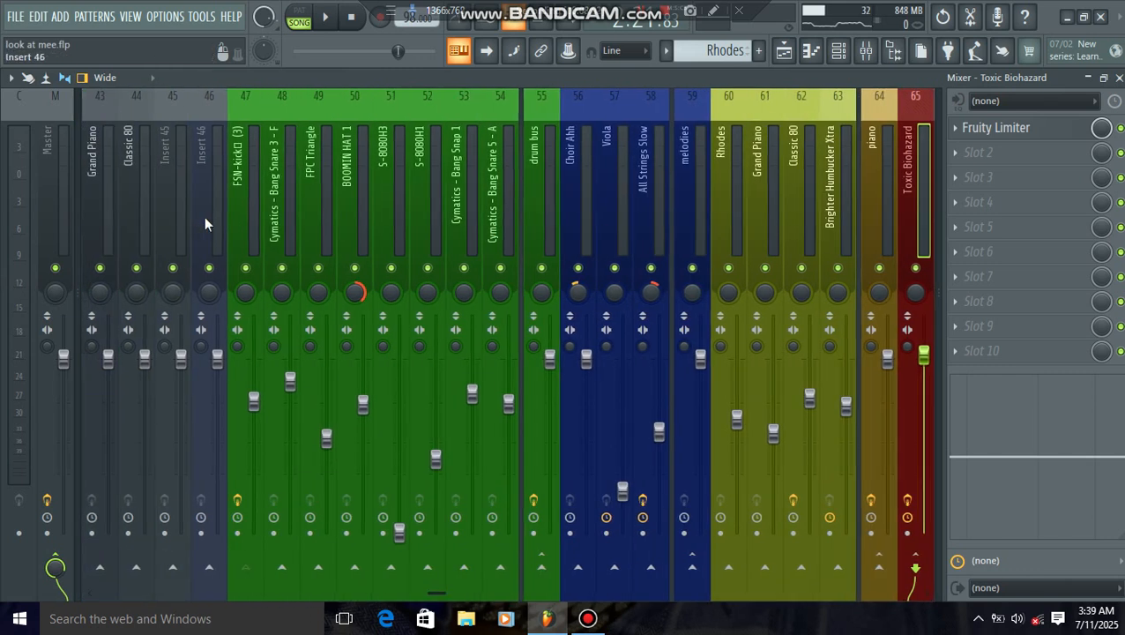
scroll(204, 223, right, 9)
click(64, 241)
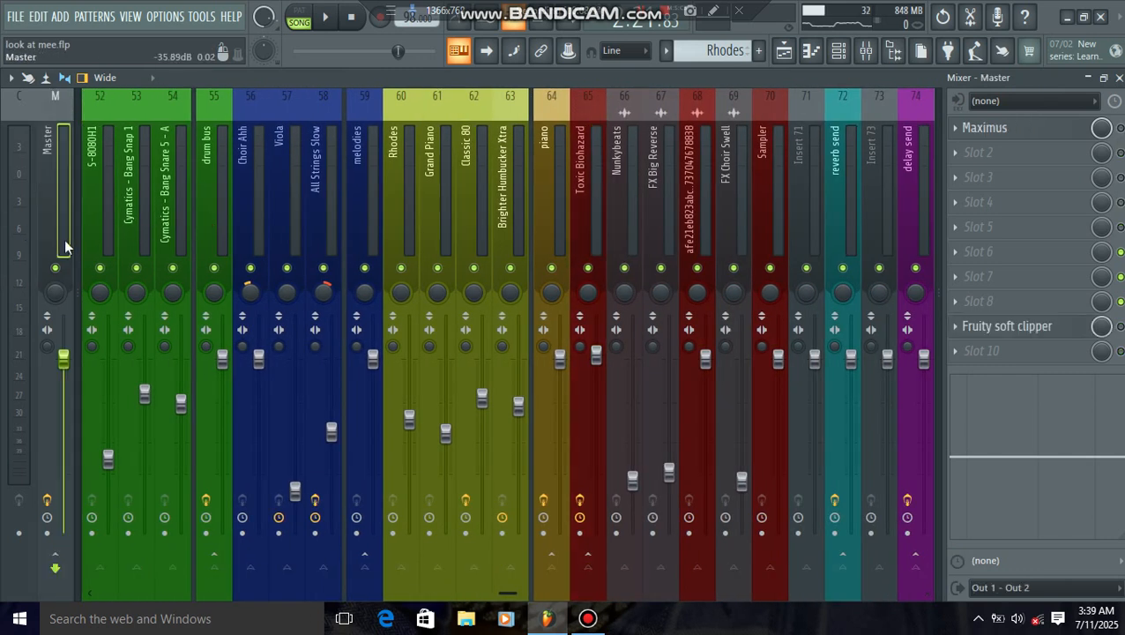